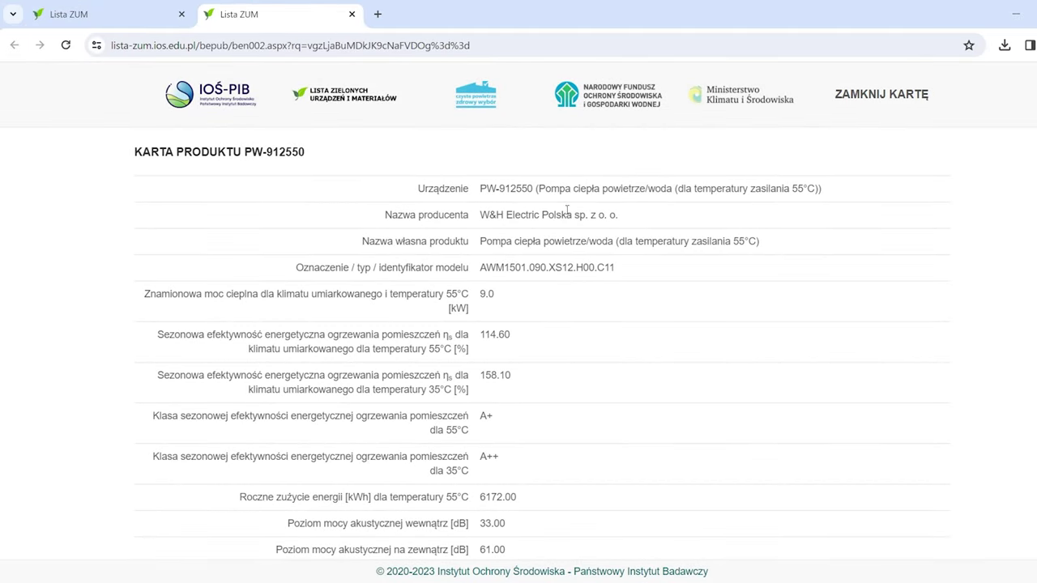
- Open the technical documentation from the PW-912550 product card and examine its performance parameters on both pages
scroll(575, 207, "down", 3)
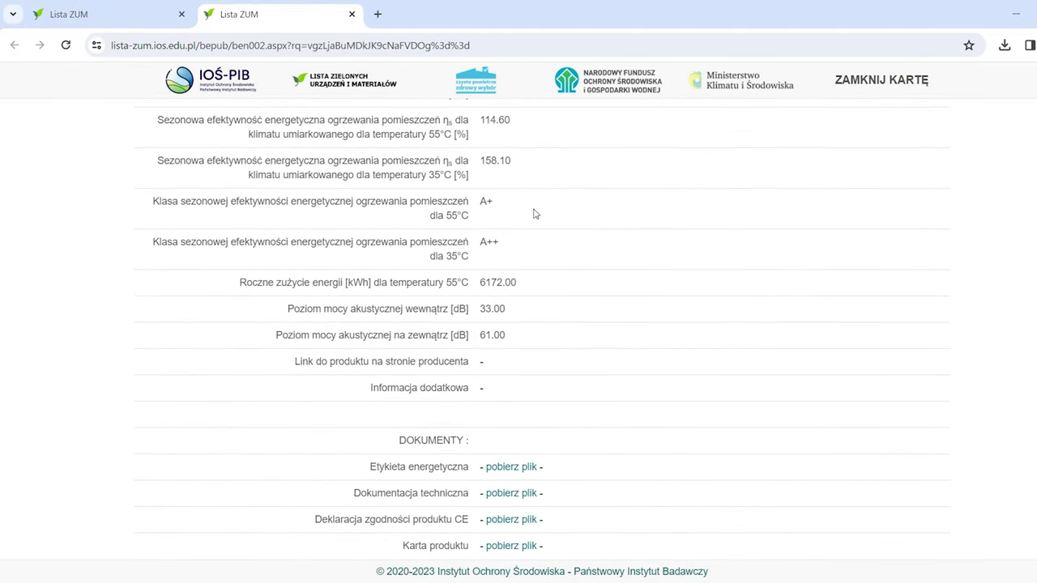
scroll(510, 213, "down", 1)
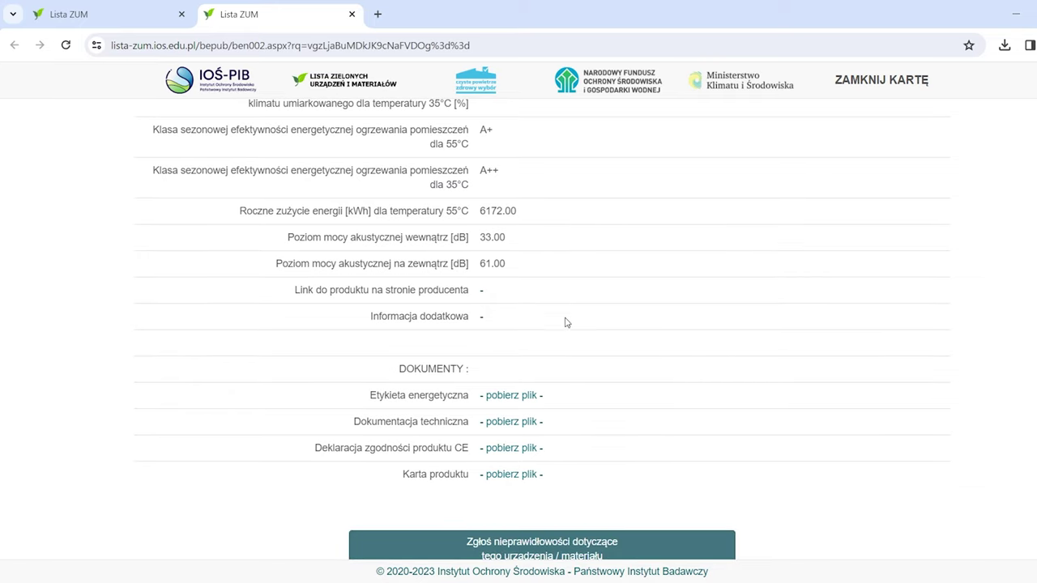
left_click(506, 423)
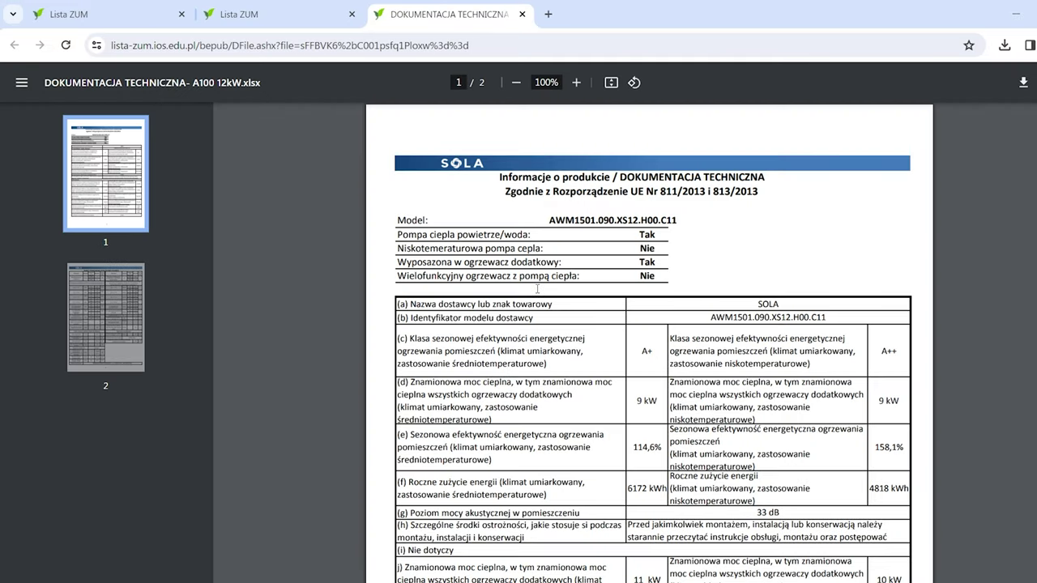
scroll(850, 217, "down", 10)
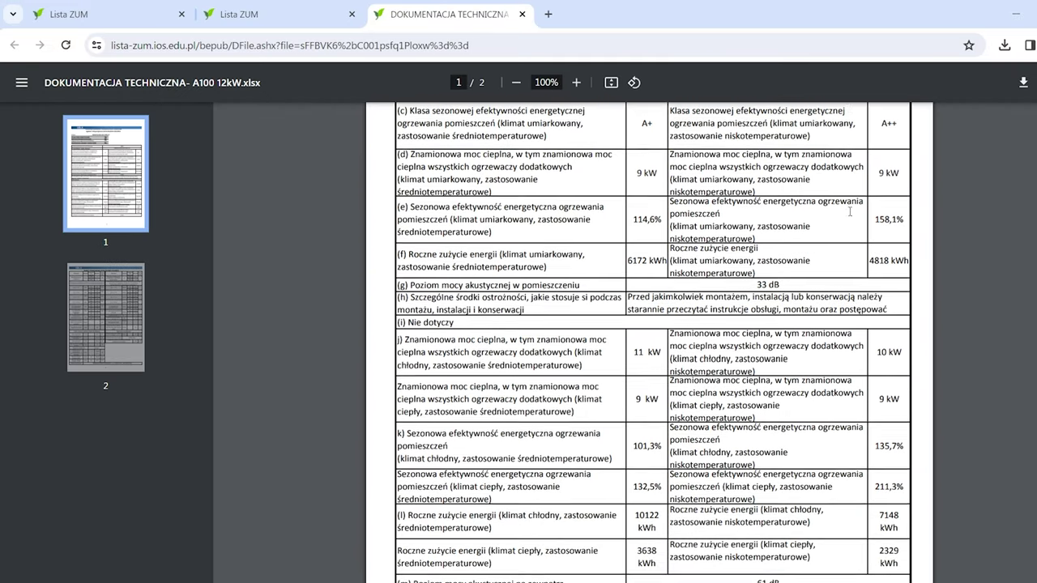
scroll(851, 217, "up", 2)
scroll(850, 217, "down", 1)
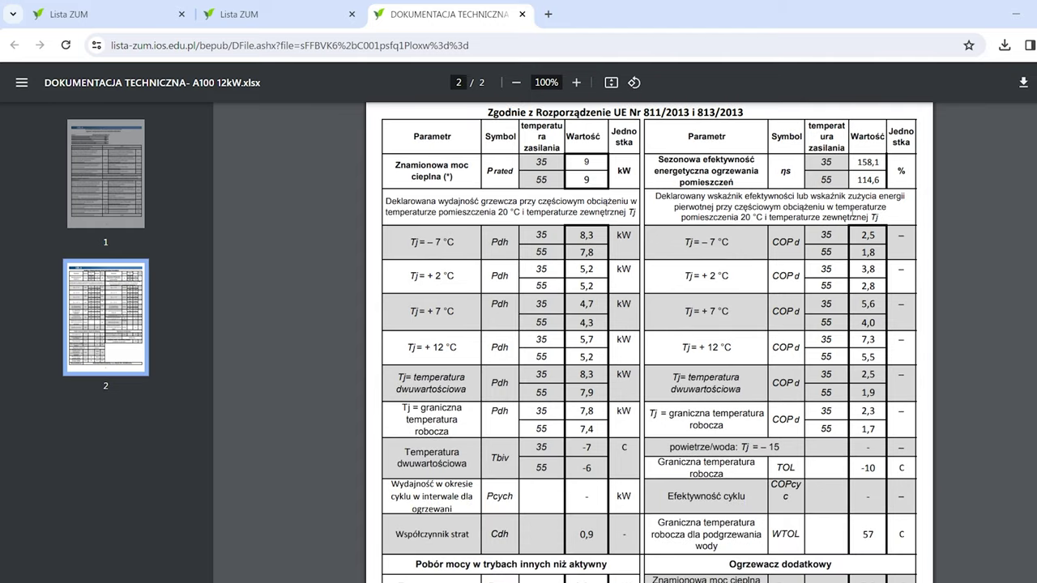
scroll(649, 342, "down", 1)
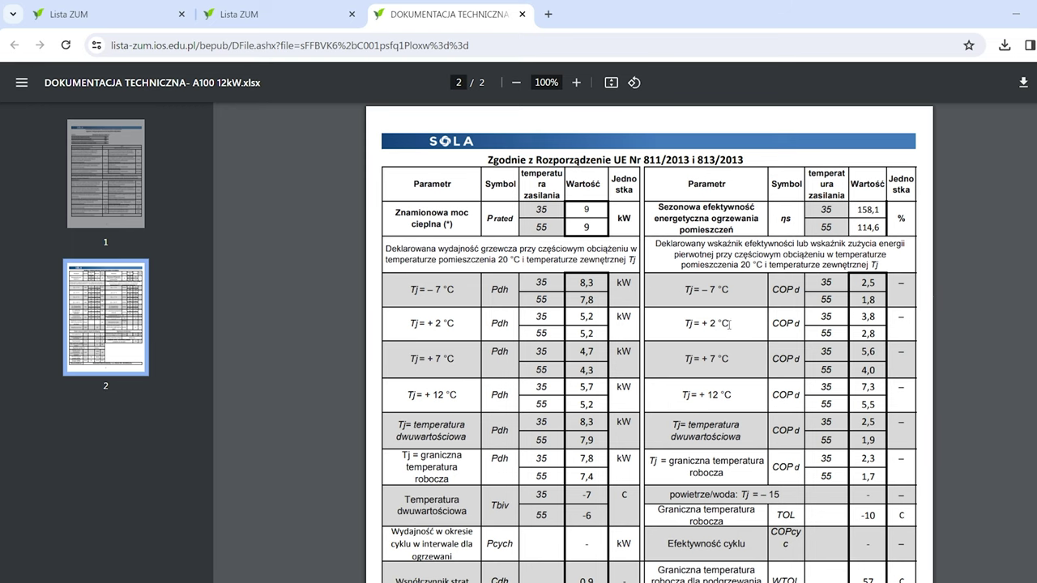
- Open keymark.eu in a new browser tab and go to its Heat Pumps product page
left_click(548, 14)
type("keyma")
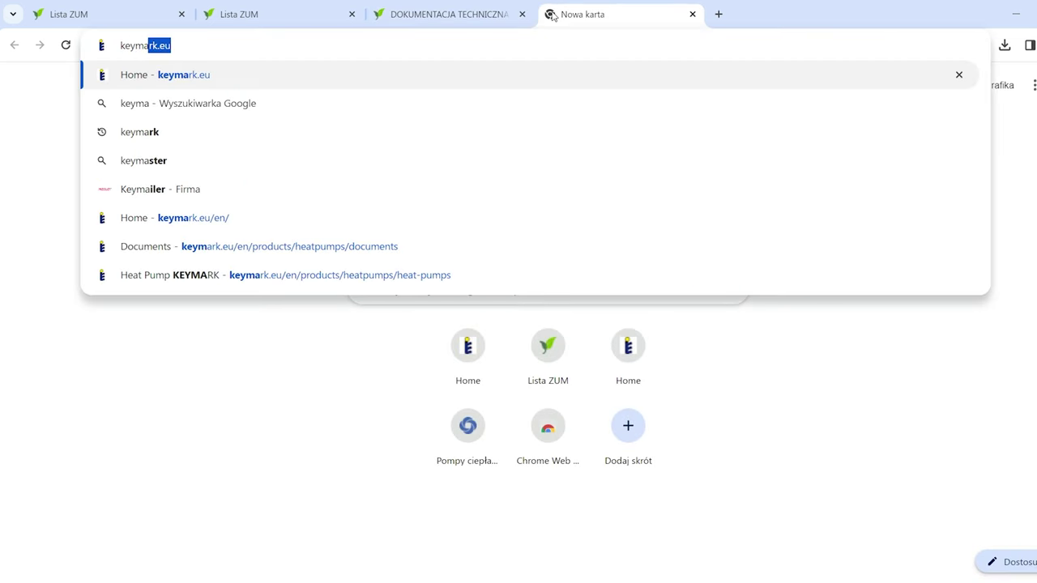
key("Return")
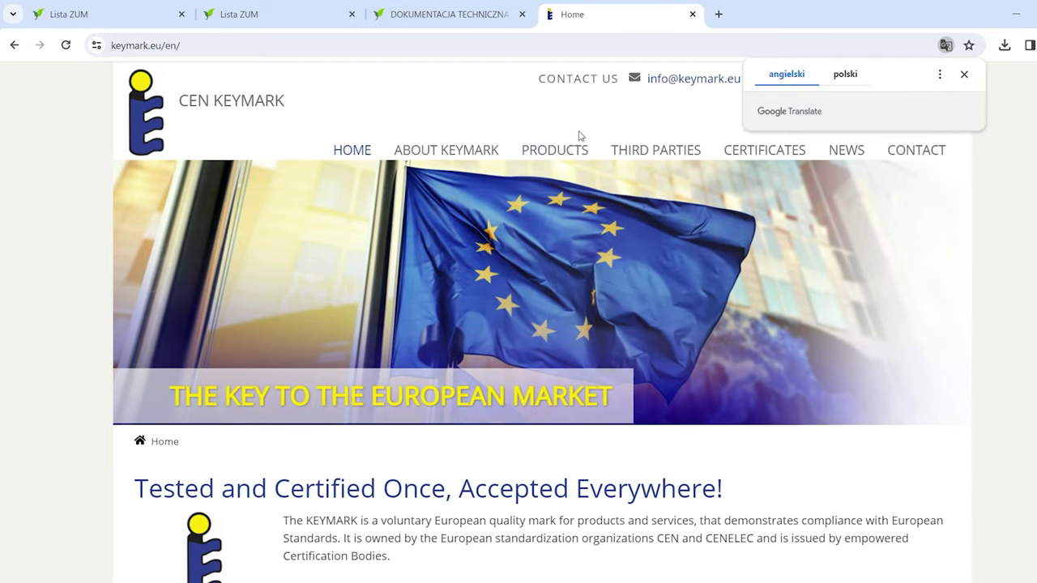
mouse_move(557, 155)
left_click(551, 181)
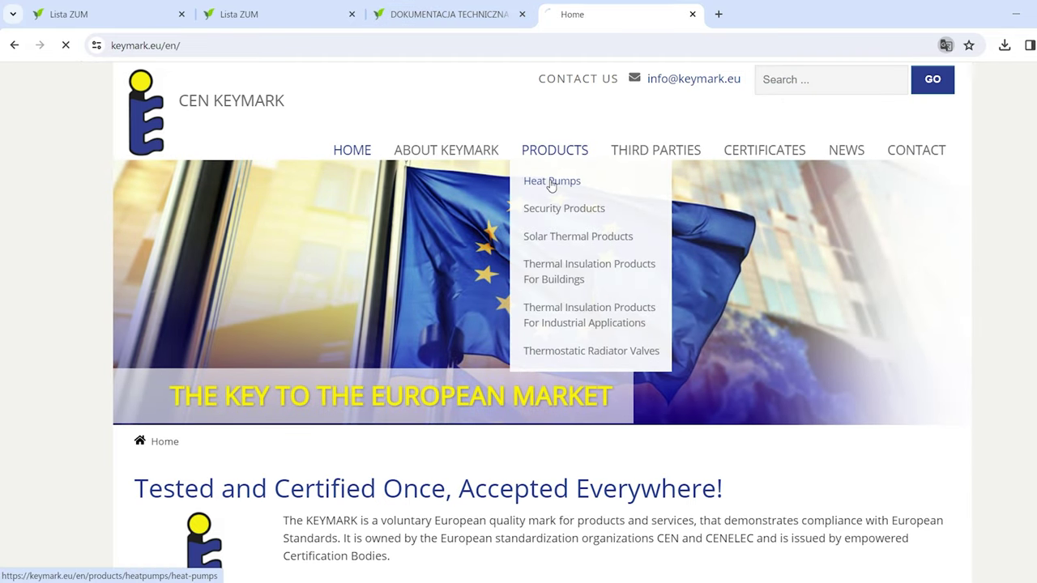
- Download the SCOP SEER water based HP V7.1 spreadsheet from the Heat Pump KEYMARK documents page
scroll(146, 188, "down", 4)
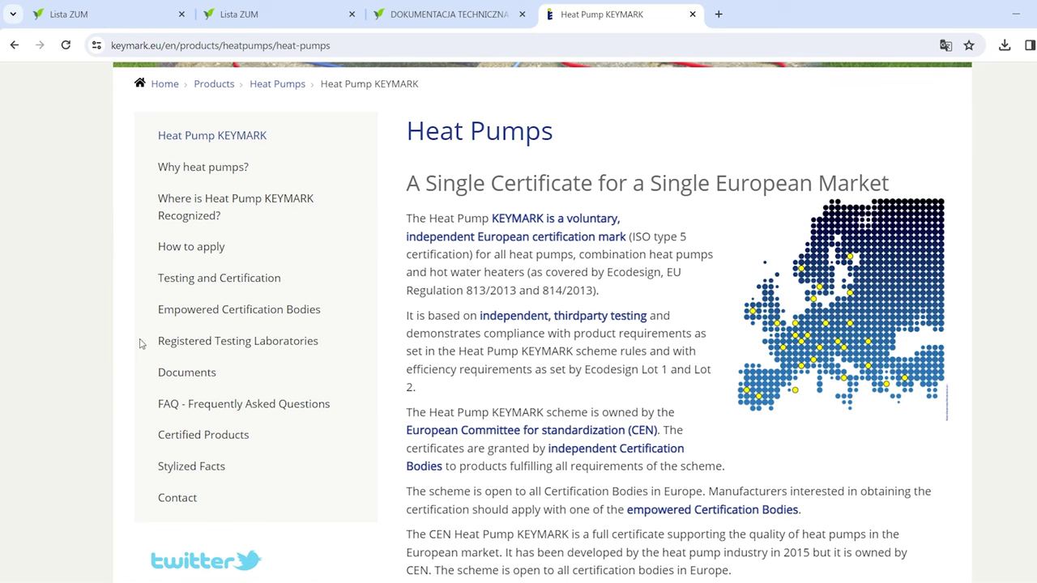
left_click(180, 375)
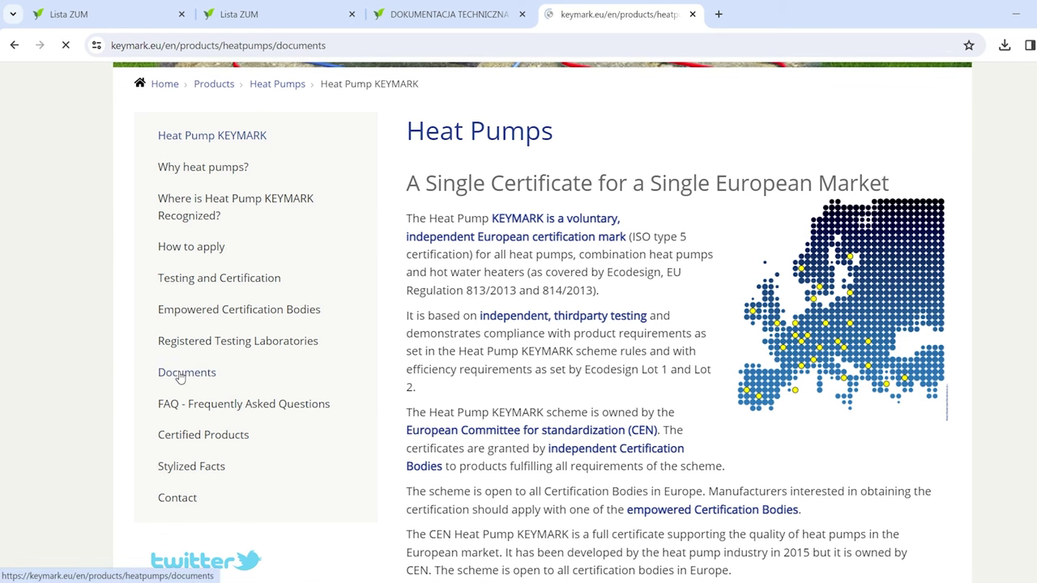
scroll(535, 202, "down", 5)
scroll(602, 159, "down", 3)
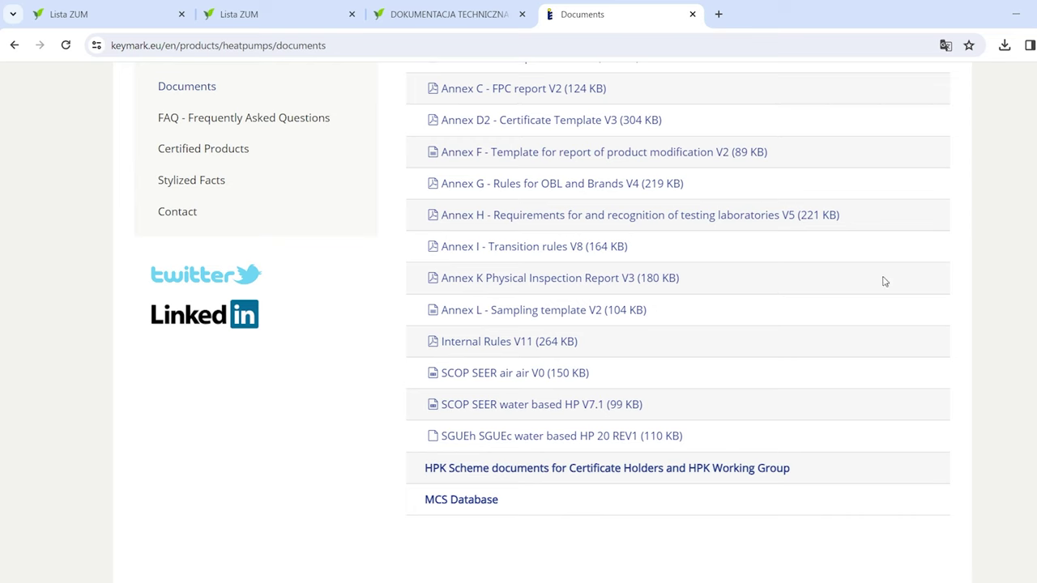
left_click(508, 411)
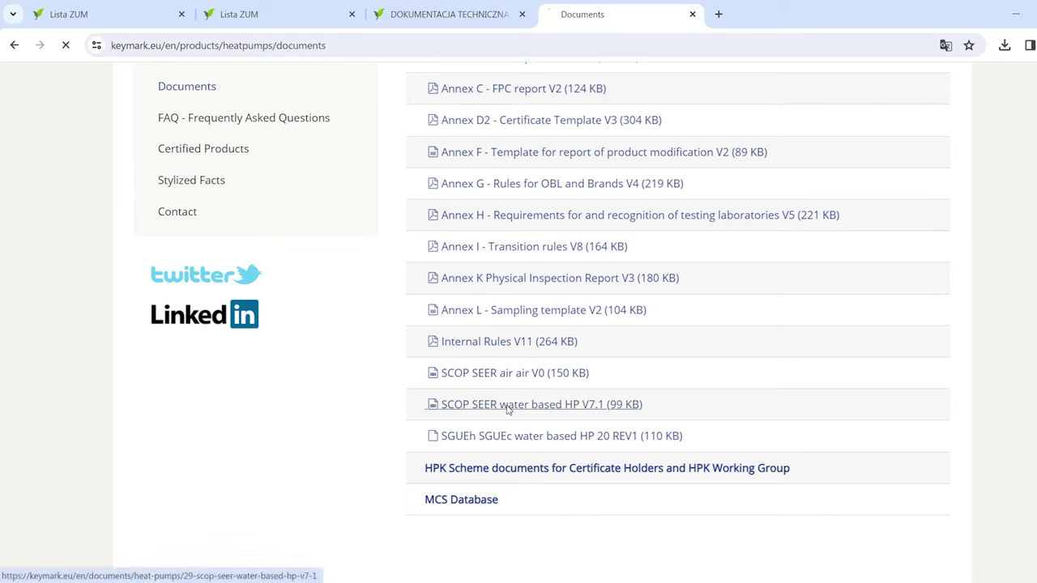
- Show the downloaded SCOP_SEER_water based HP_V7.1 (3).xlsm in its folder and unblock it in its file properties
left_click(1005, 47)
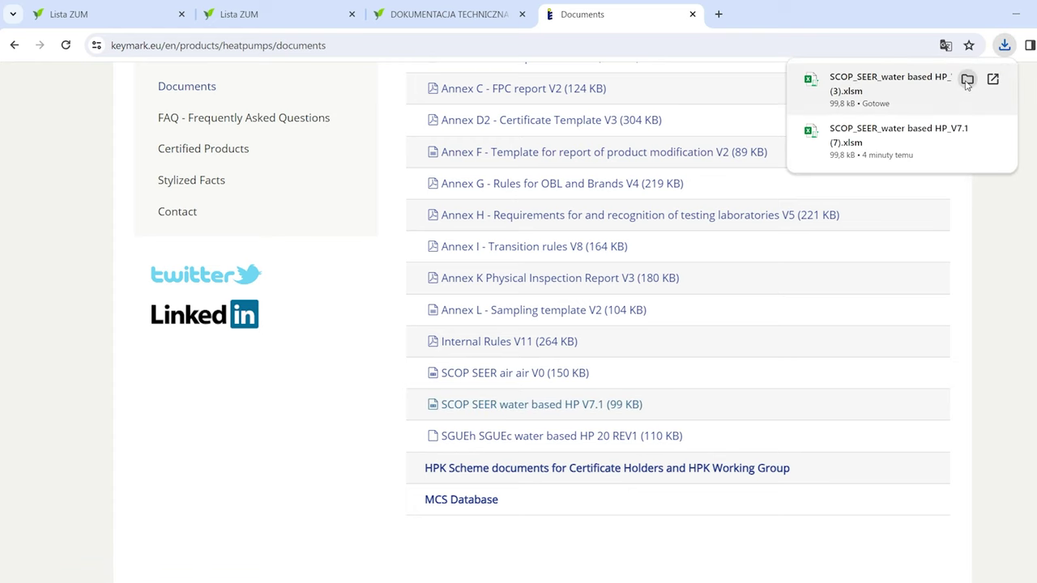
left_click(967, 79)
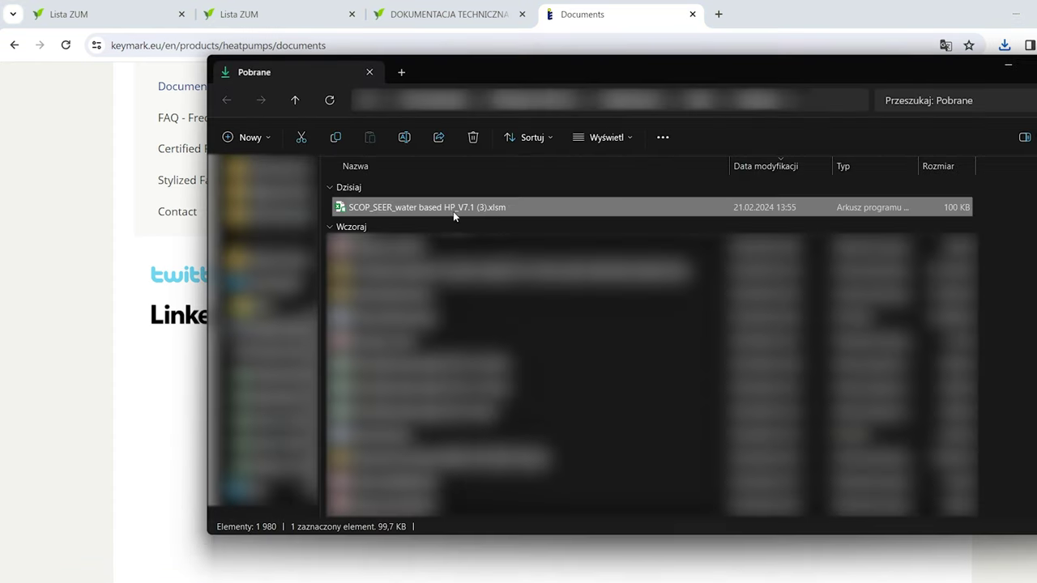
right_click(430, 212)
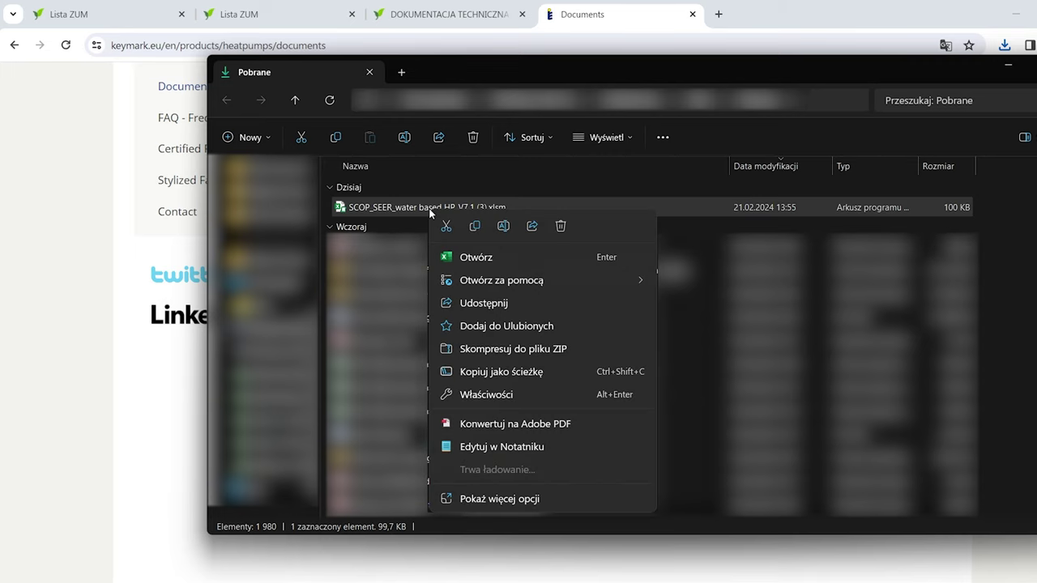
left_click(487, 399)
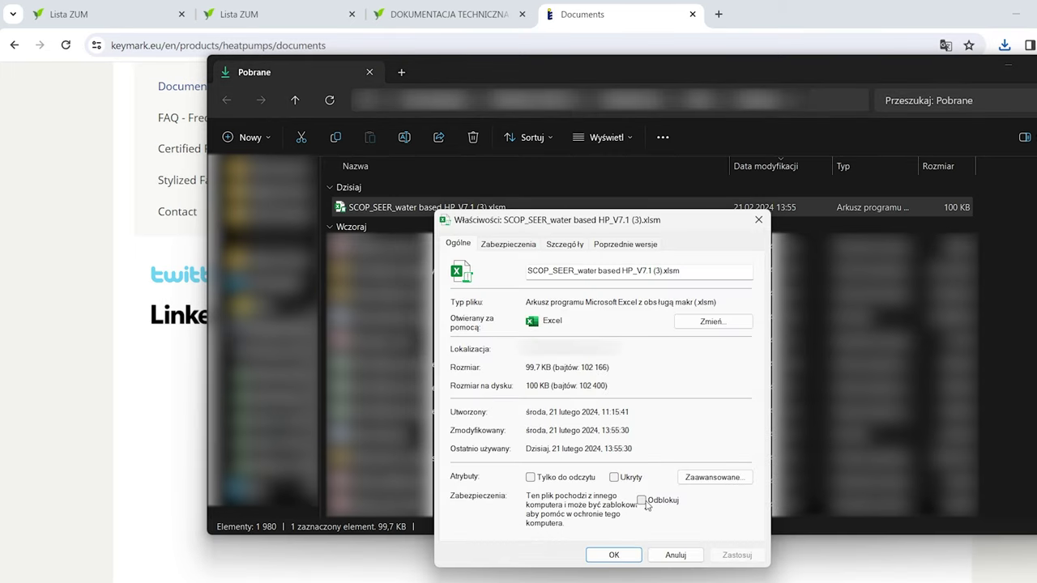
left_click(642, 500)
left_click(737, 556)
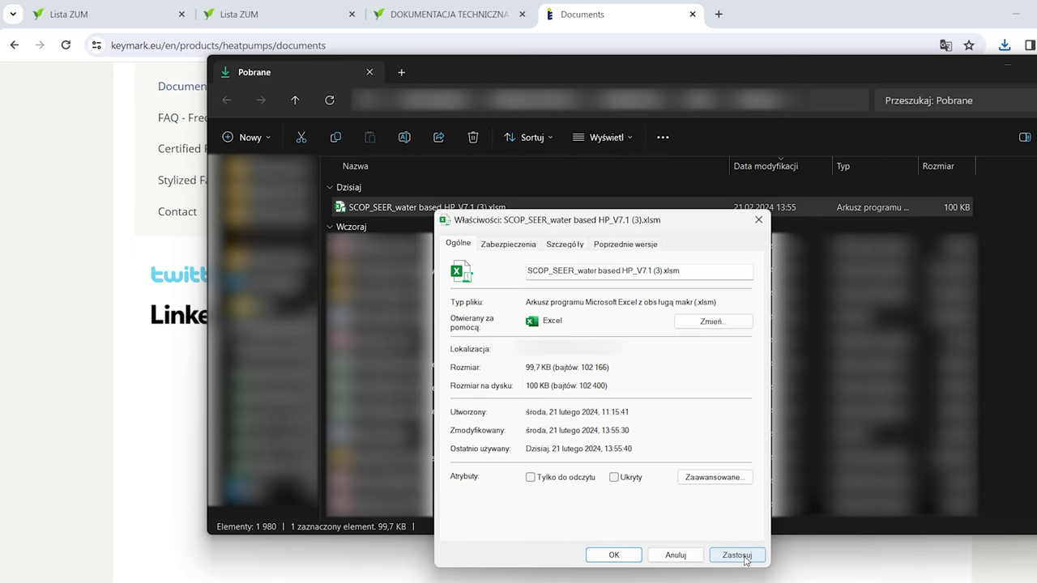
left_click(606, 556)
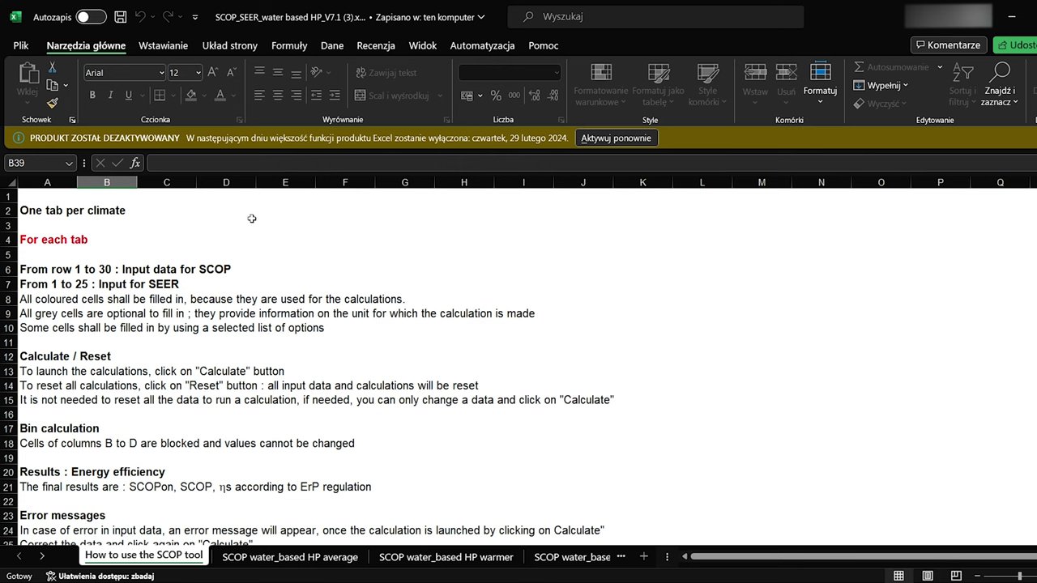
- On the SCOP water_based HP average sheet of the unblocked workbook, set the type of heat pump to outdoor air-to-water
scroll(347, 217, "down", 1)
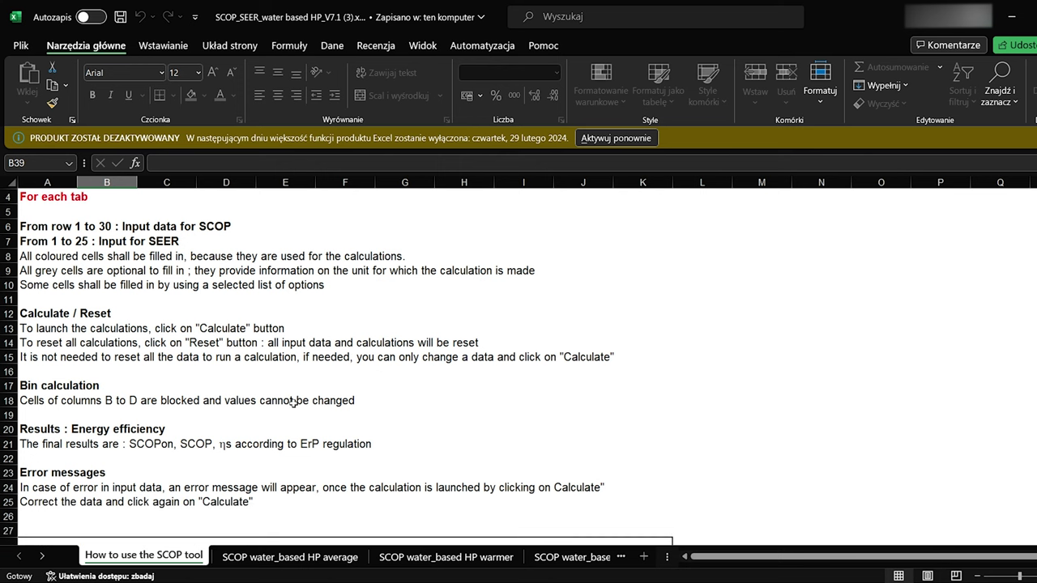
left_click(299, 558)
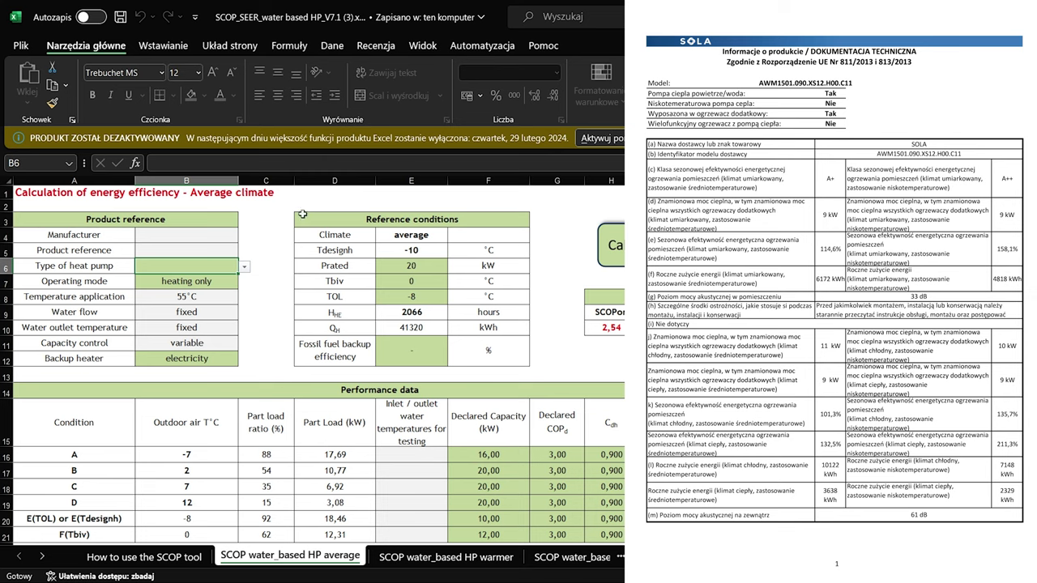
scroll(304, 214, "down", 2)
scroll(293, 300, "up", 2)
left_click(247, 271)
left_click(209, 281)
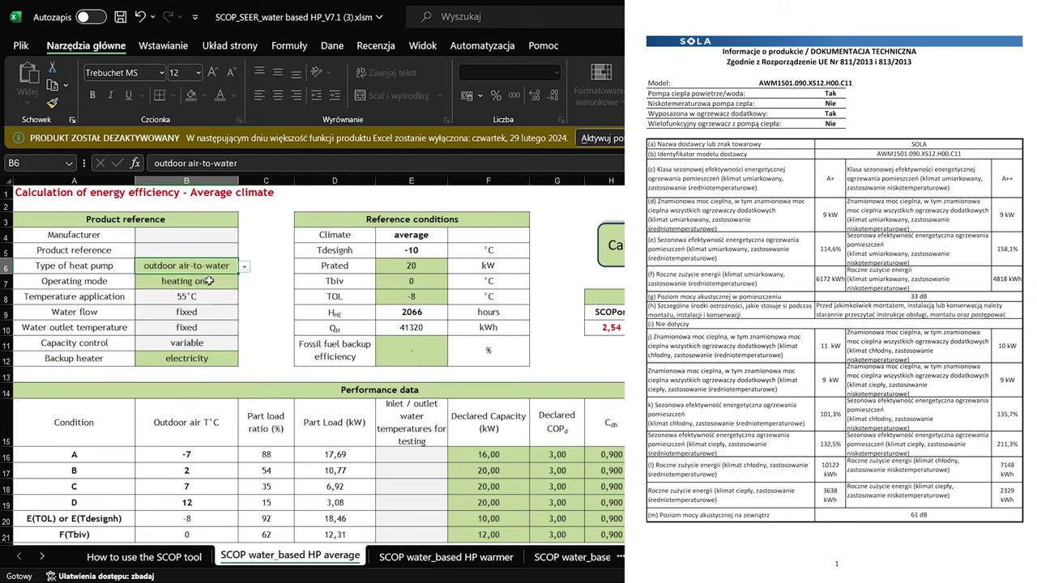
- Set the operating mode to reversible and the temperature application to 35°C in the product reference
left_click(227, 281)
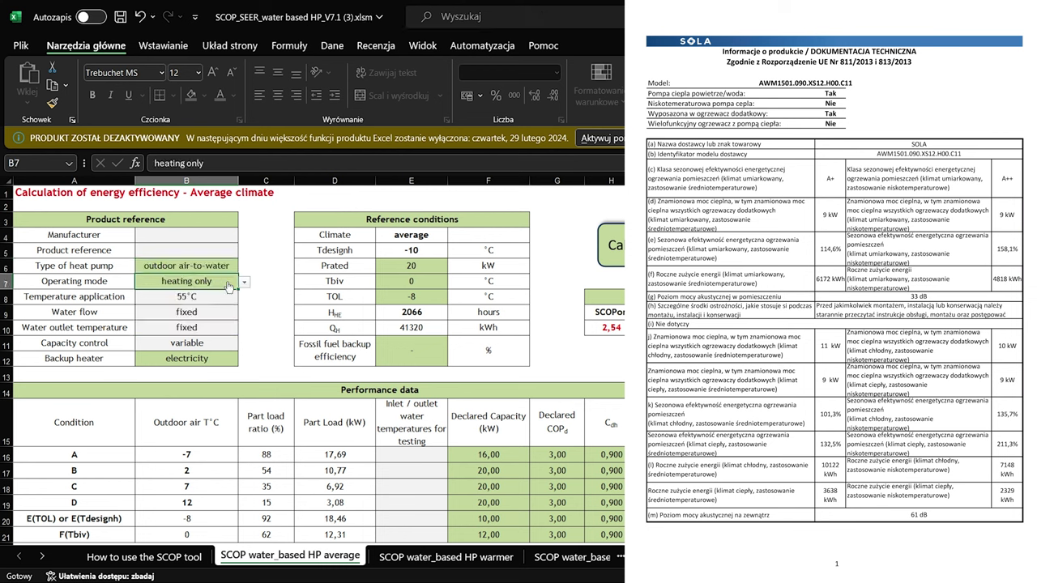
left_click(246, 284)
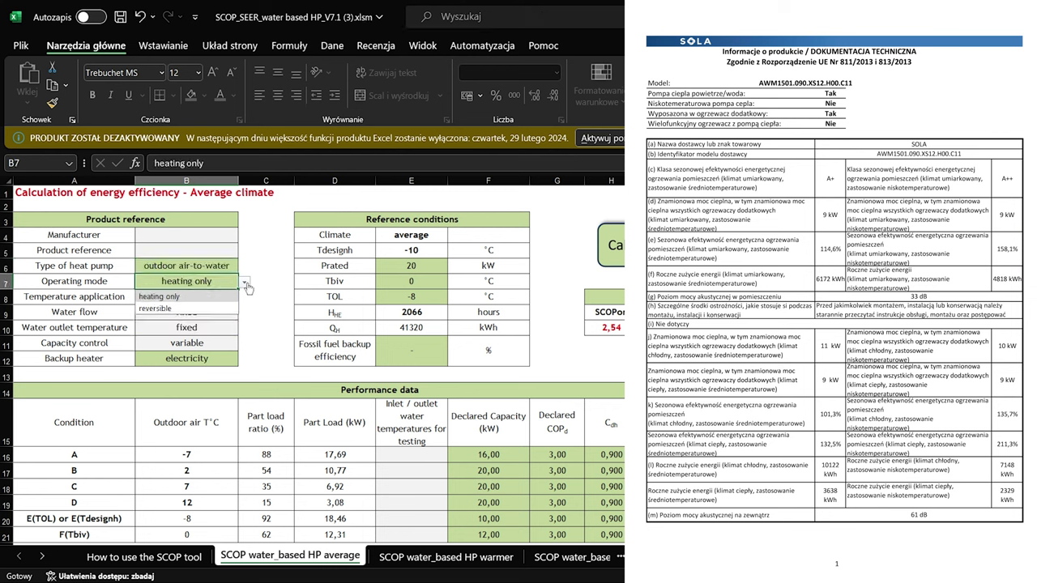
left_click(188, 311)
left_click(220, 297)
left_click(245, 299)
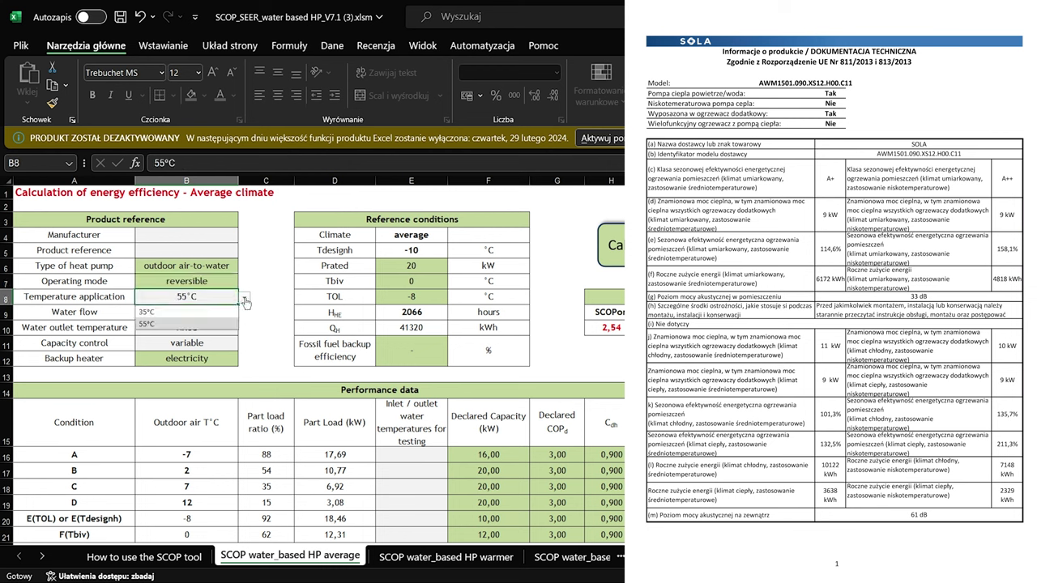
left_click(183, 314)
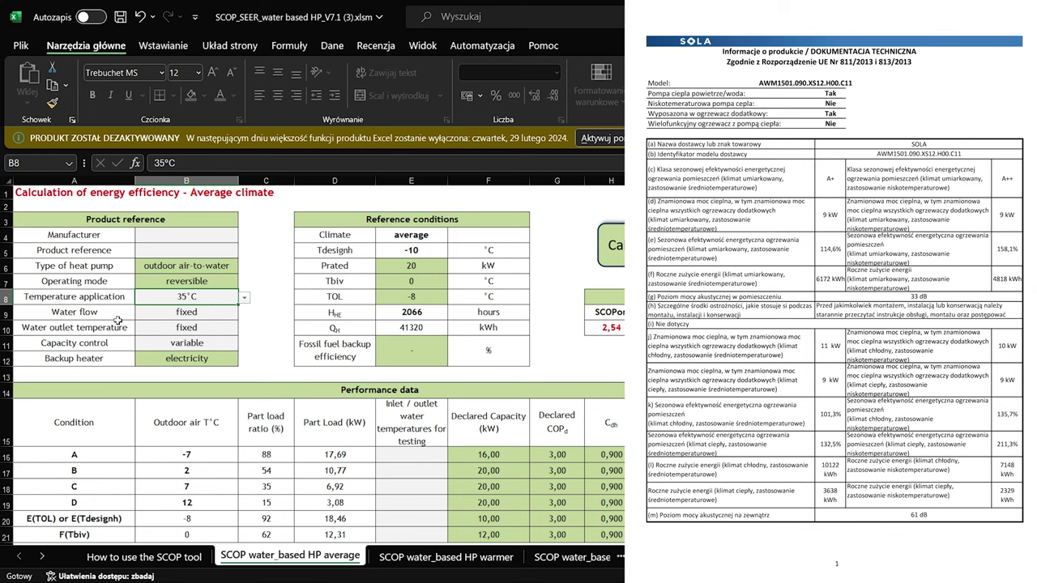
- Set both the water flow and the water outlet temperature to variable in the product reference
left_click(203, 316)
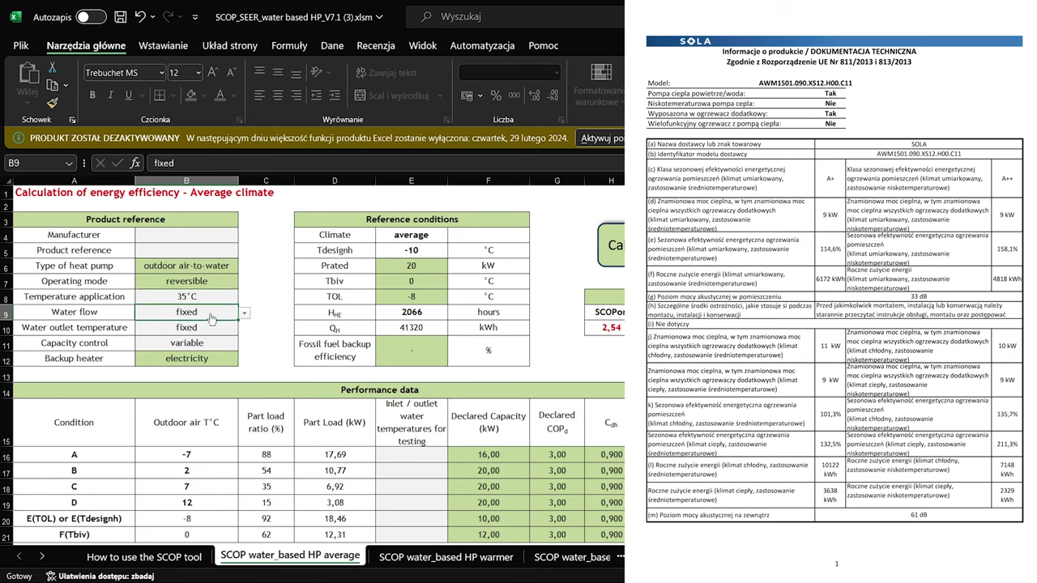
left_click(243, 312)
left_click(173, 340)
left_click(195, 328)
left_click(243, 328)
left_click(178, 356)
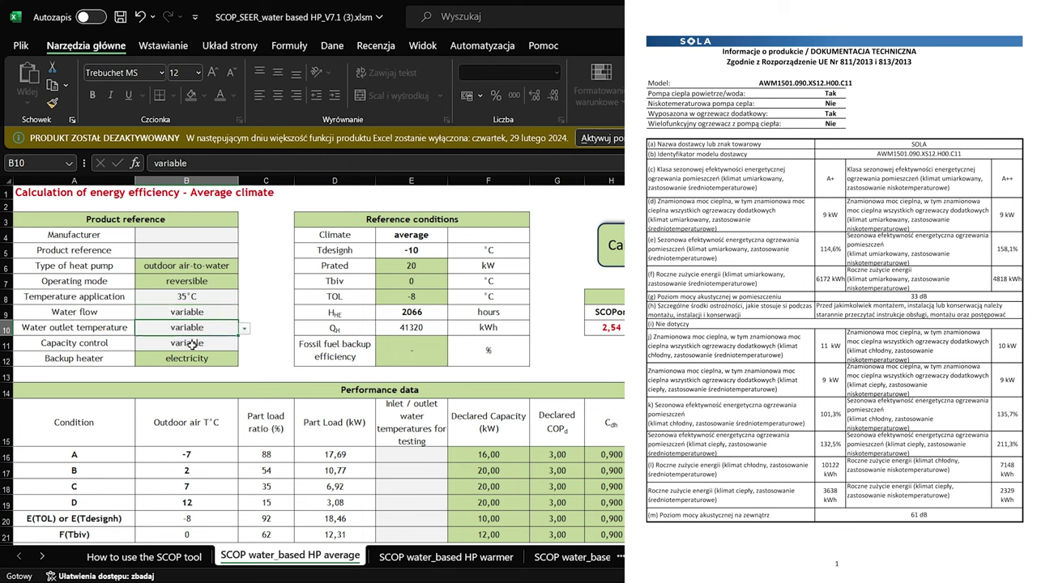
- Choose variable as the capacity control in the product reference
left_click(195, 347)
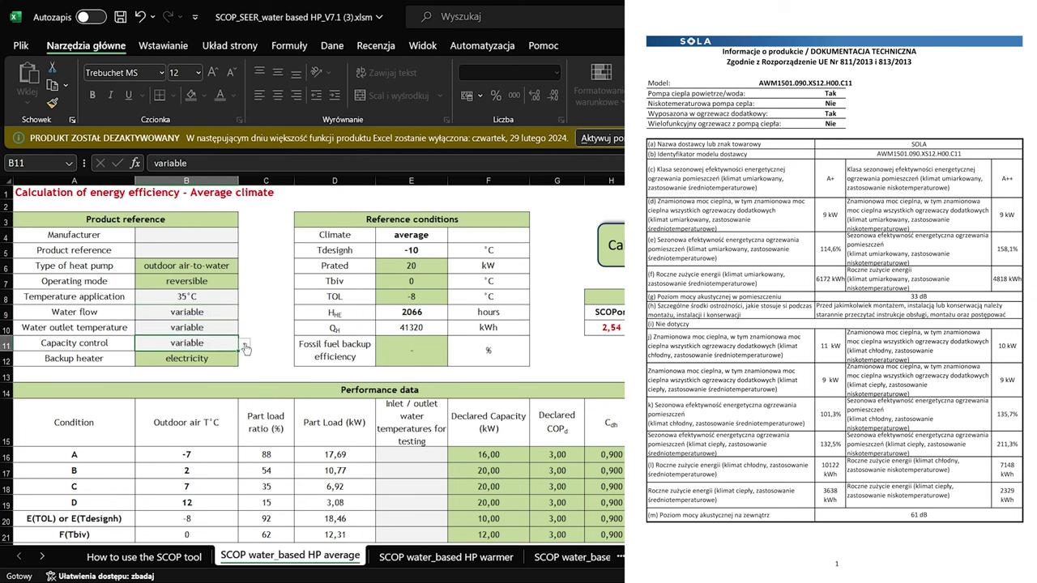
left_click(244, 345)
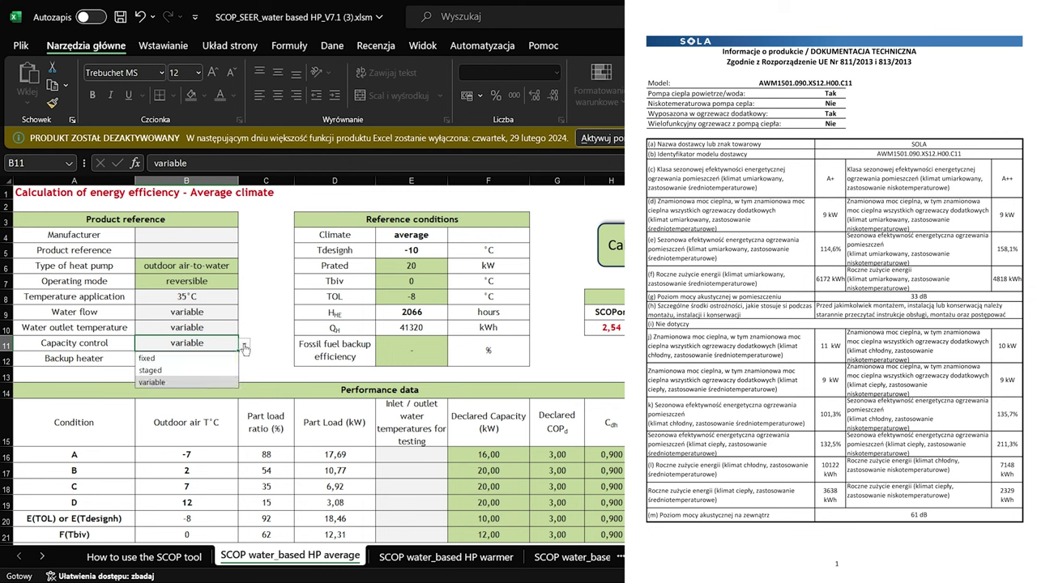
left_click(165, 383)
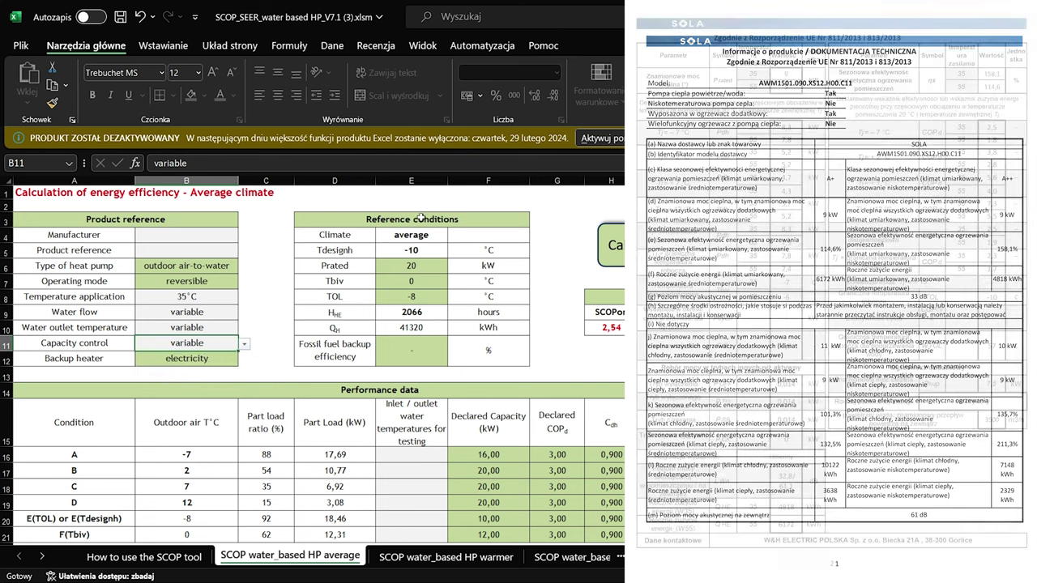
- Enter a Prated value of 9 kW in the reference conditions, following the 35°C row of the technical documentation
left_click(337, 268)
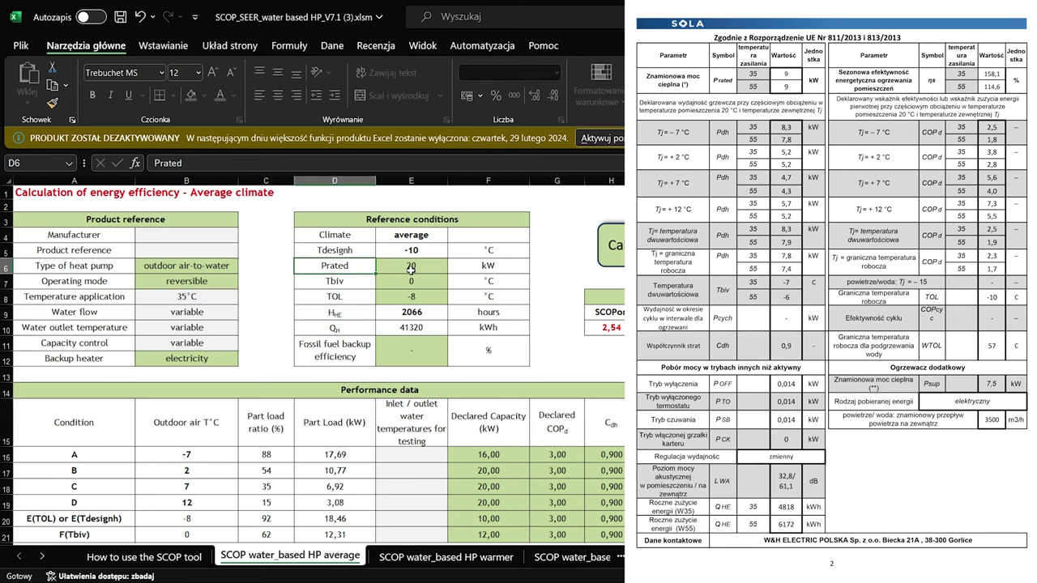
left_click(405, 269)
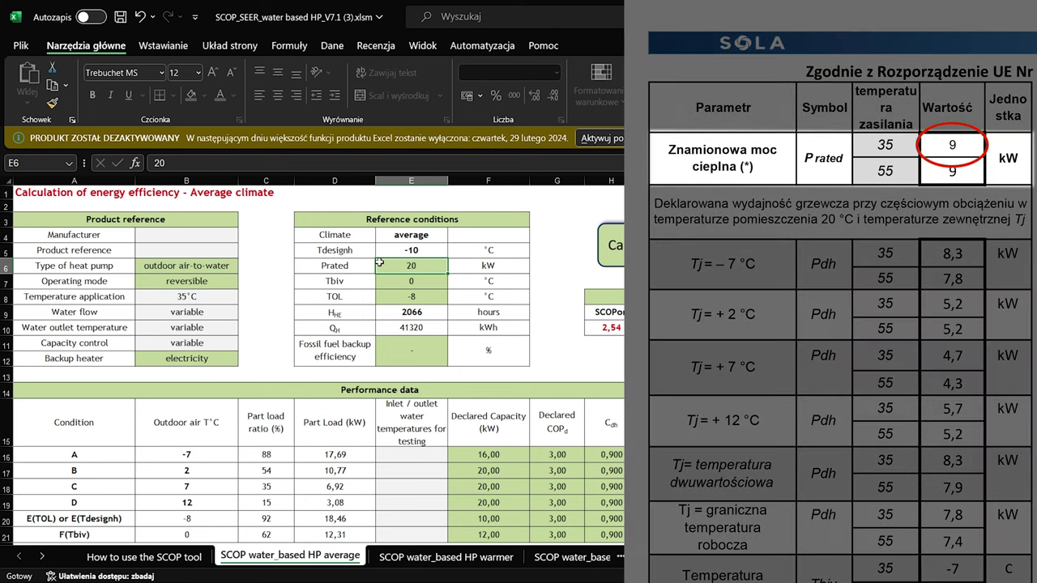
type("9")
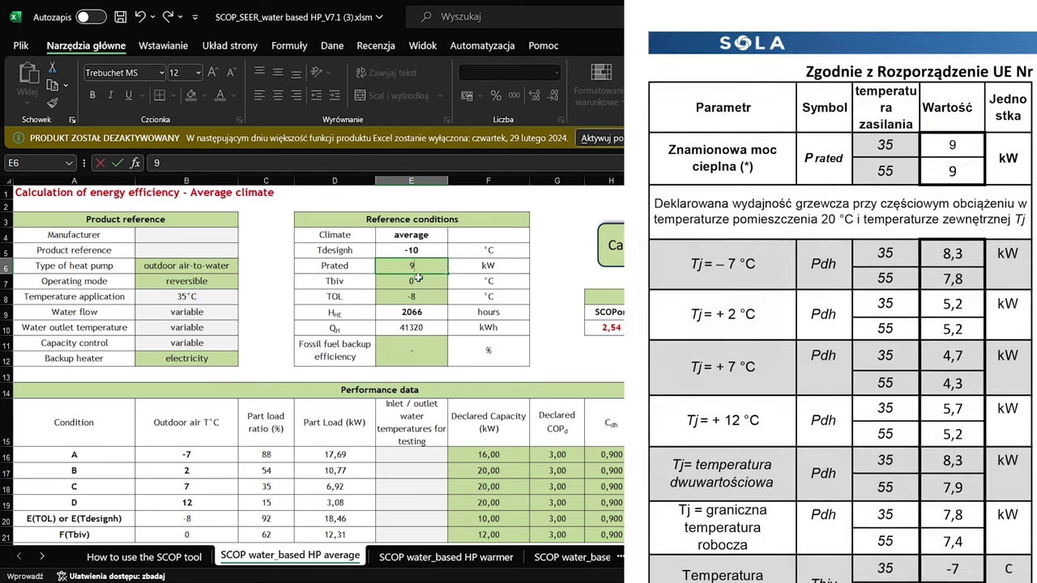
- Set Tbiv to -7 °C and TOL to -10 °C in the reference conditions, following the technical documentation
left_click(413, 283)
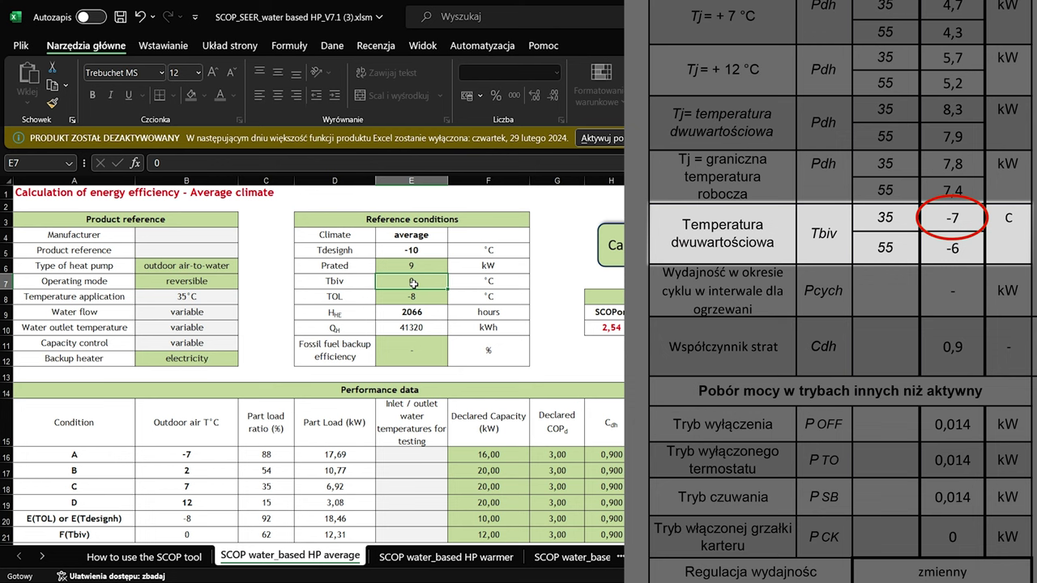
type("-7")
left_click(402, 296)
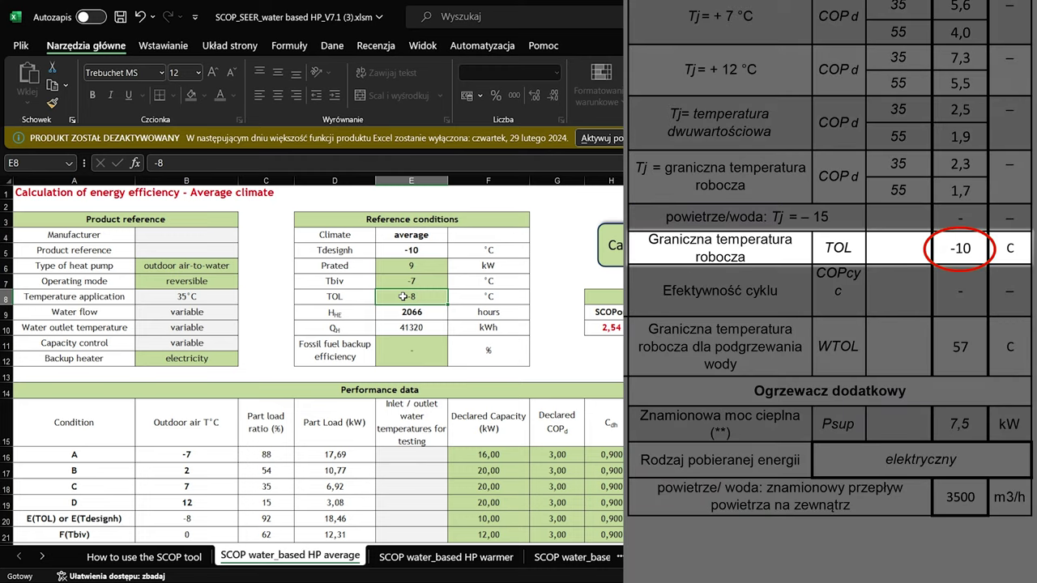
type("-10")
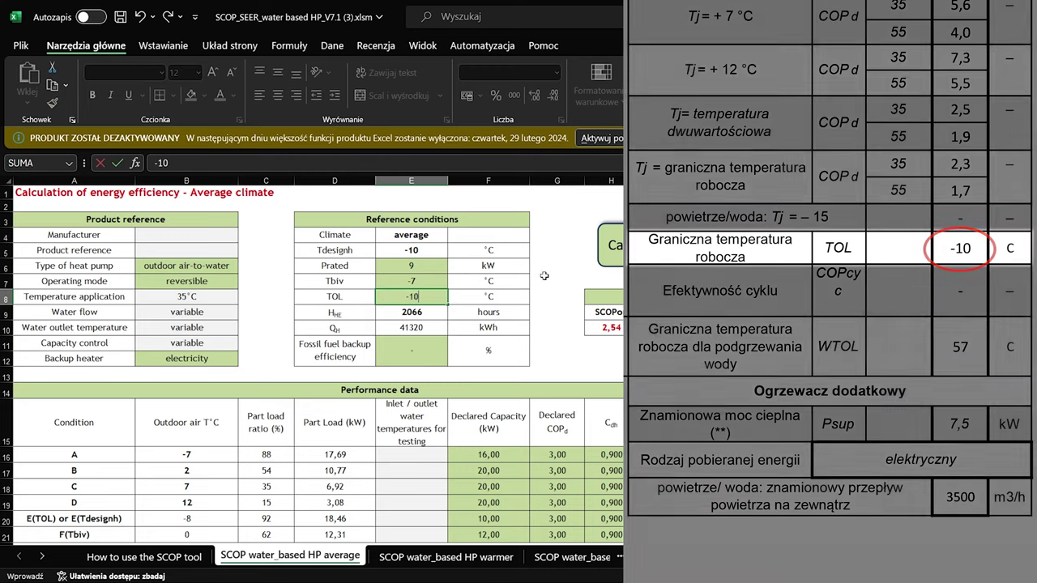
left_click(567, 269)
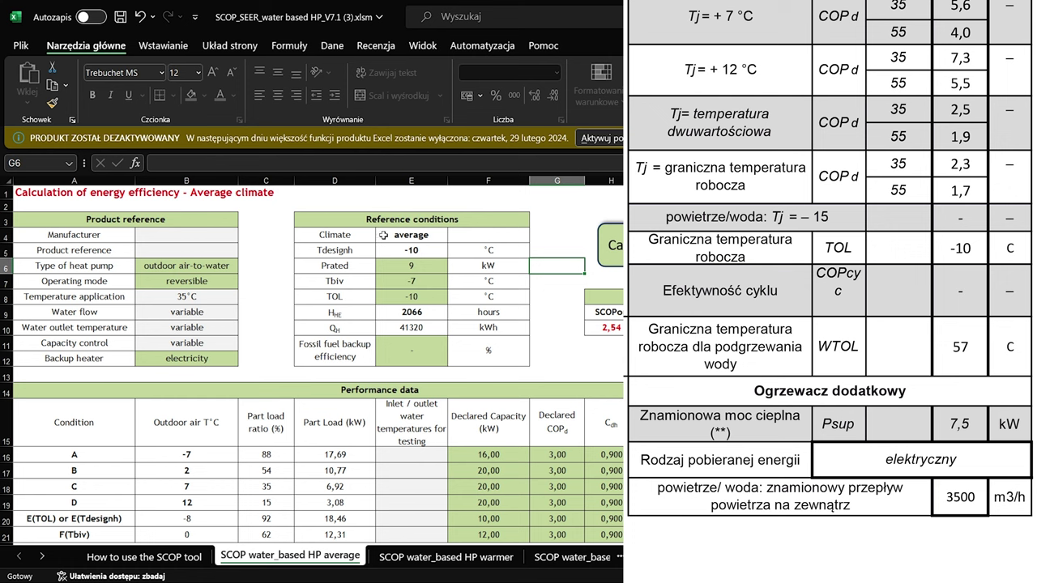
- Enter declared capacities of 8,3 kW for condition A and 5,2 kW for condition B in the performance data
scroll(386, 204, "down", 1)
scroll(386, 202, "down", 1)
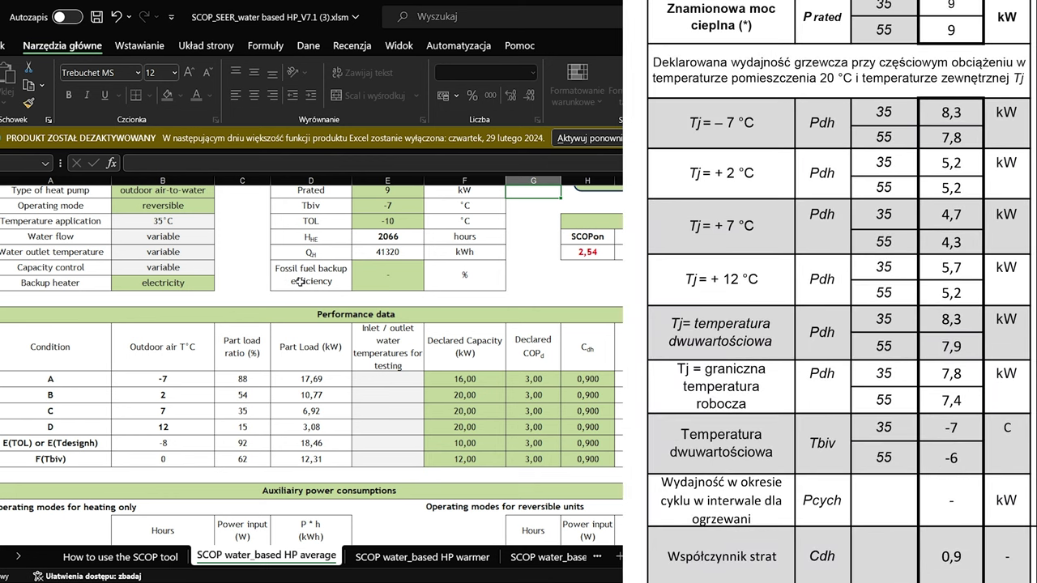
left_click(460, 379)
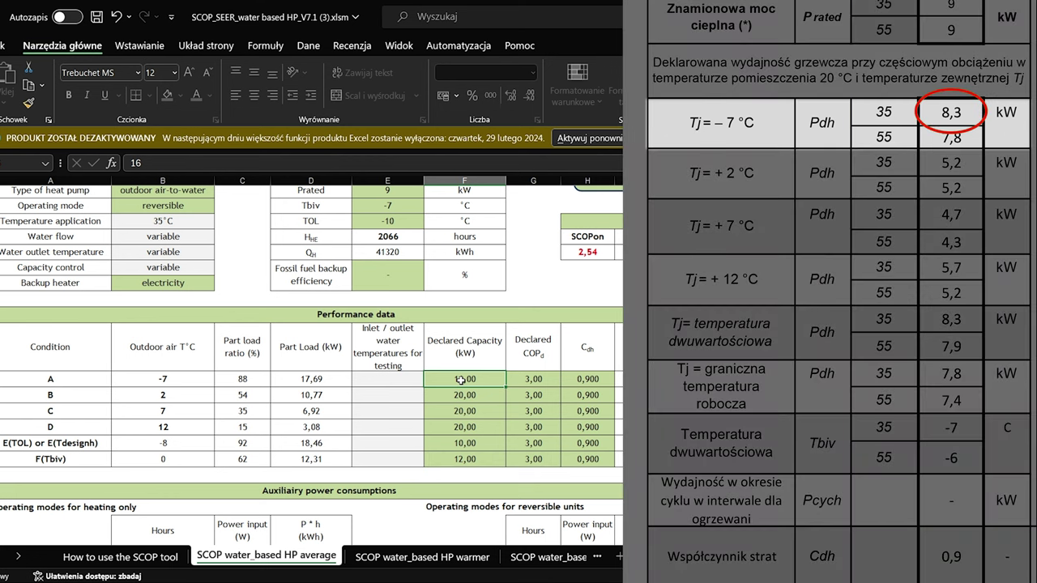
type("8")
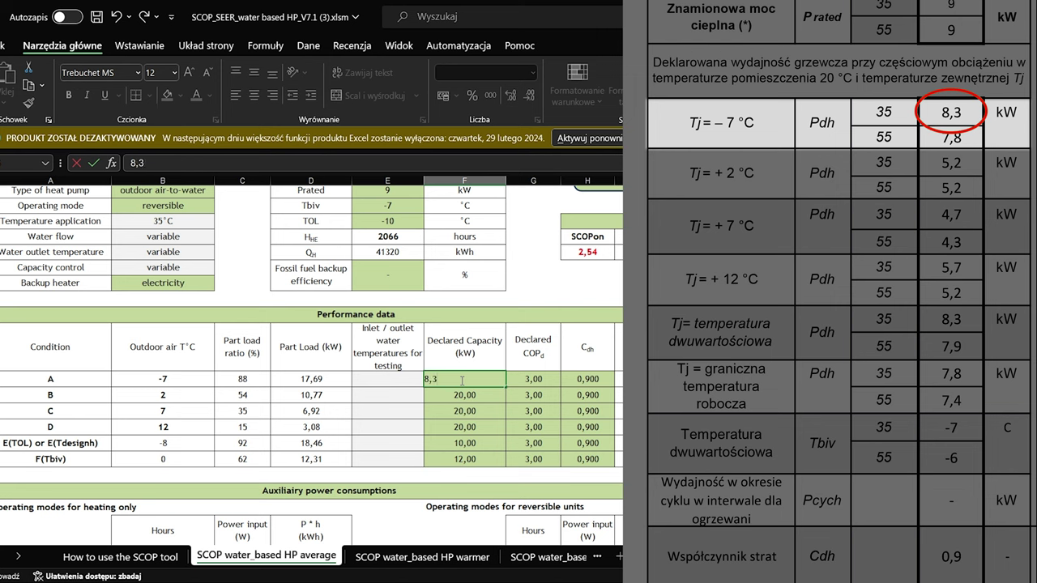
type(",3")
key("Return")
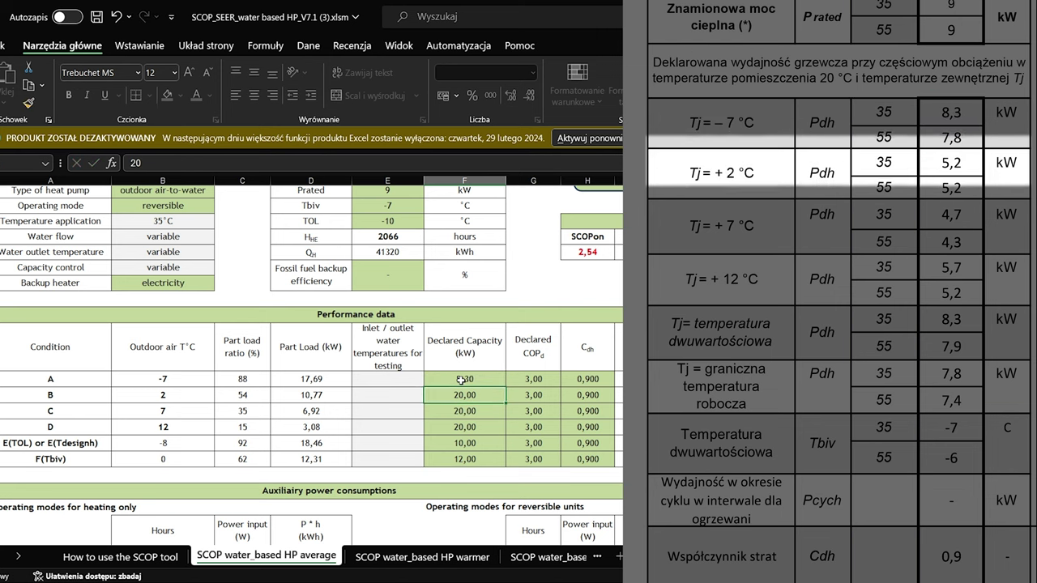
type("5,2")
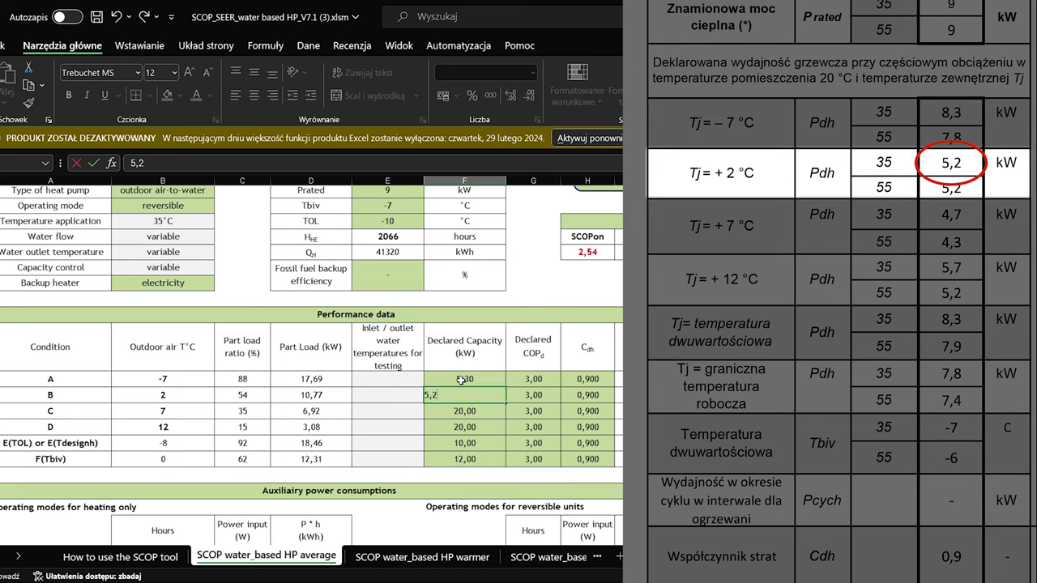
key("Return")
- Enter declared capacities of 4,7 kW for condition C and 5,7 kW for condition D in the performance data
key("F2")
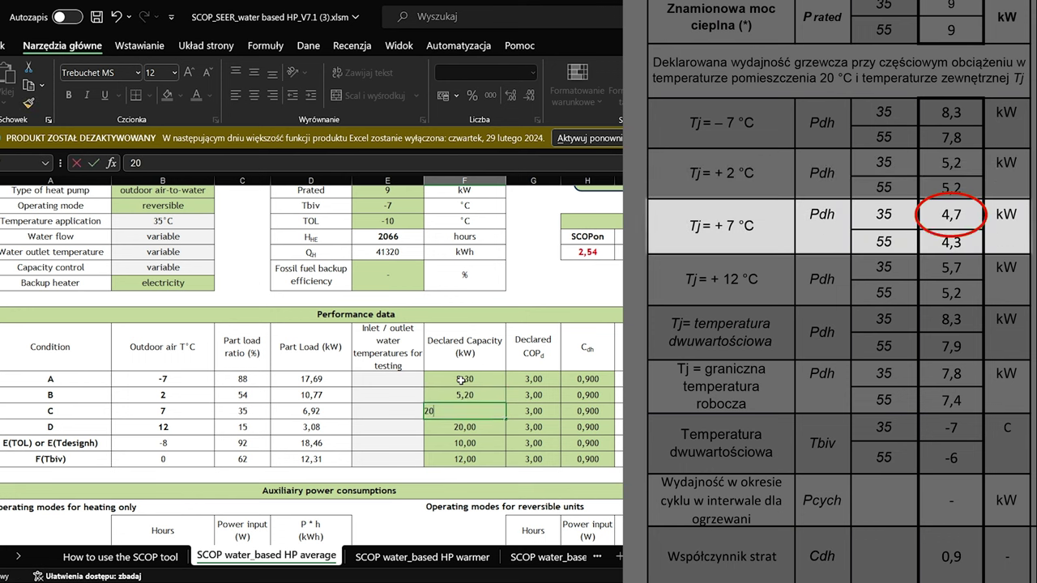
key("BackSpace")
key("BackSpace")
type("4,7")
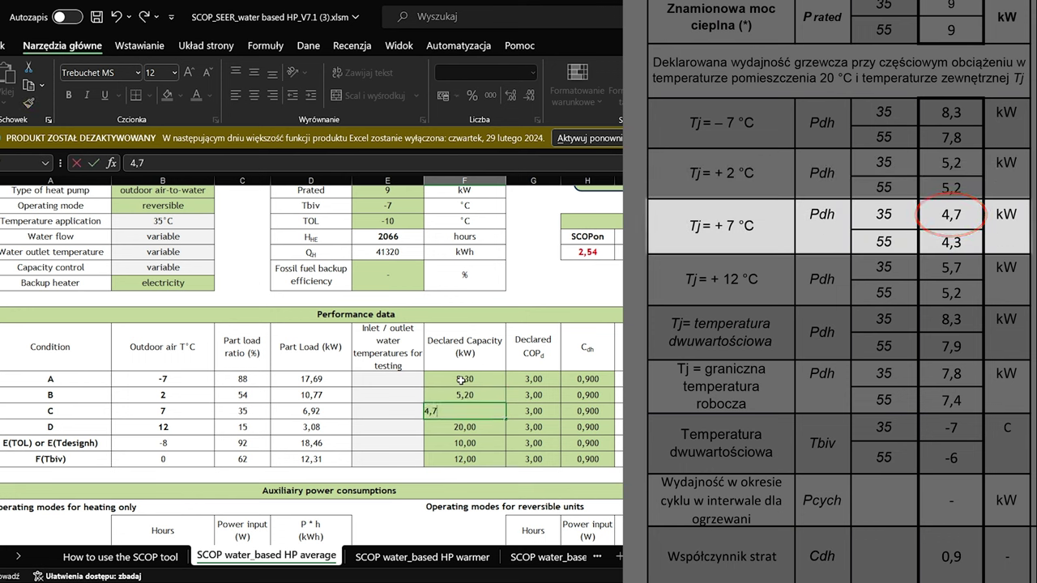
key("Return")
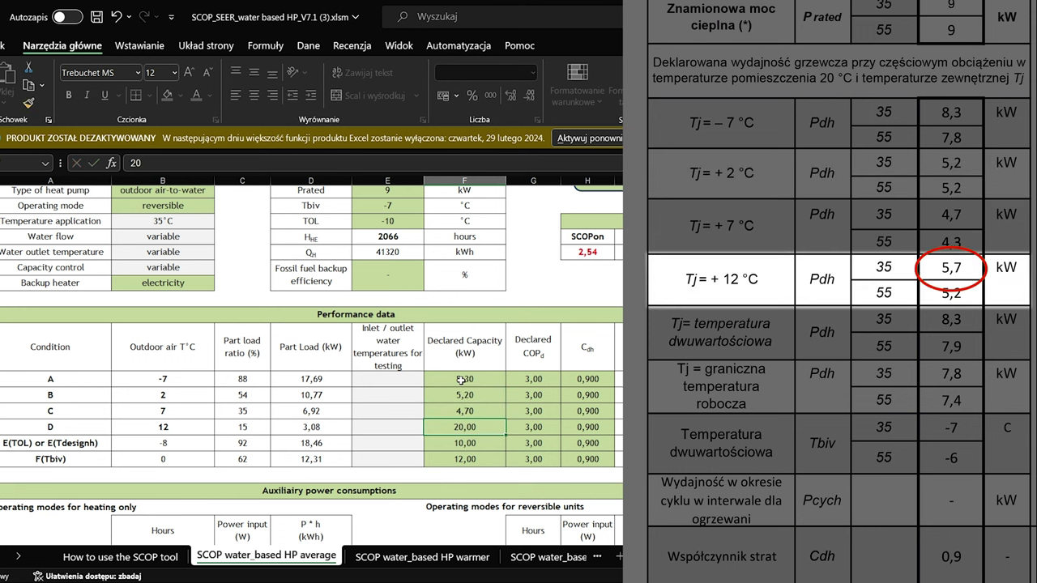
type("5,7")
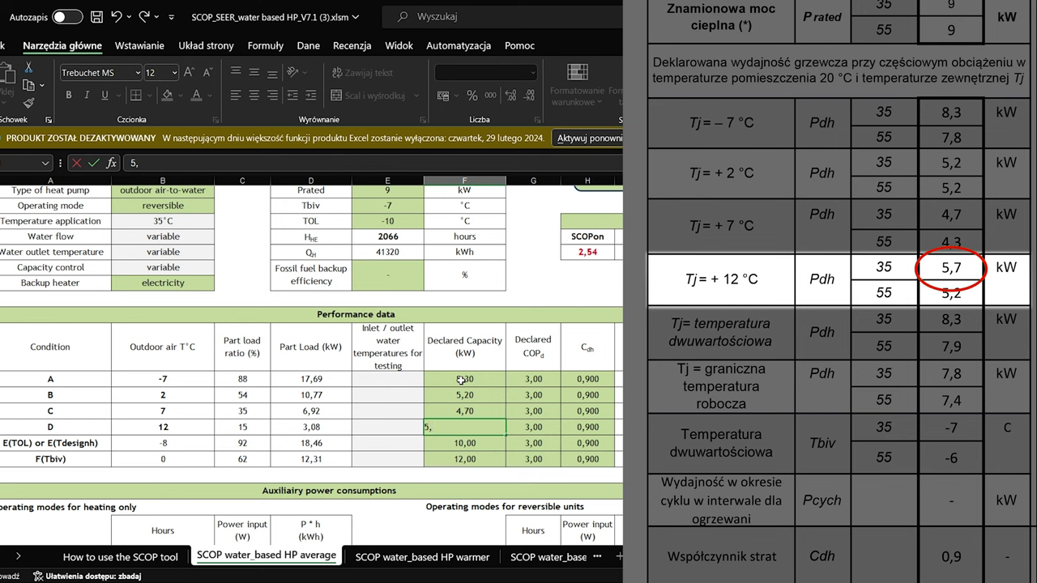
key("Return")
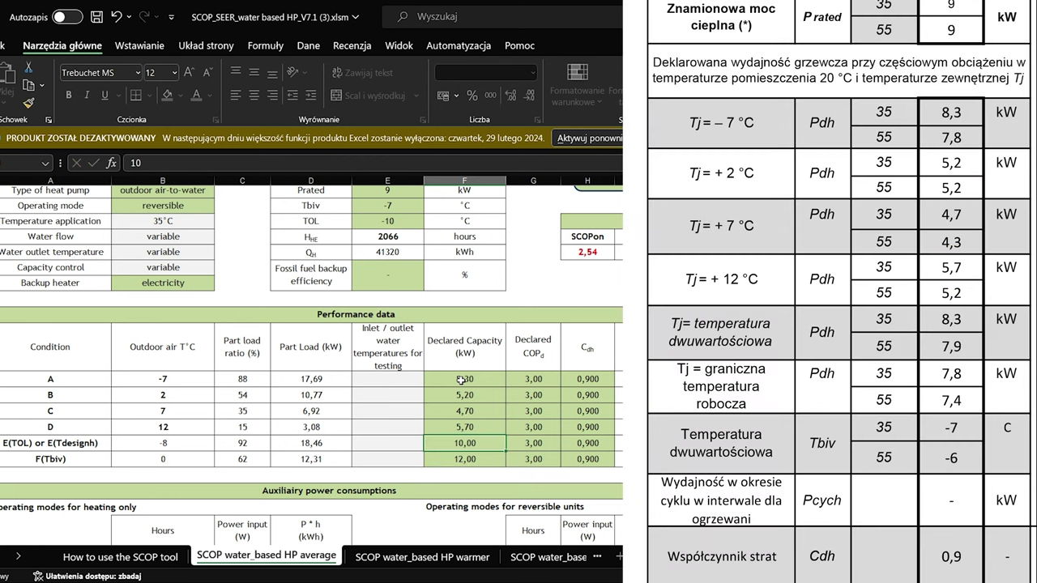
- Set the declared capacity to 8,3 kW for condition F(Tbiv) and 7,8 kW for condition E(TOL)
left_click(458, 462)
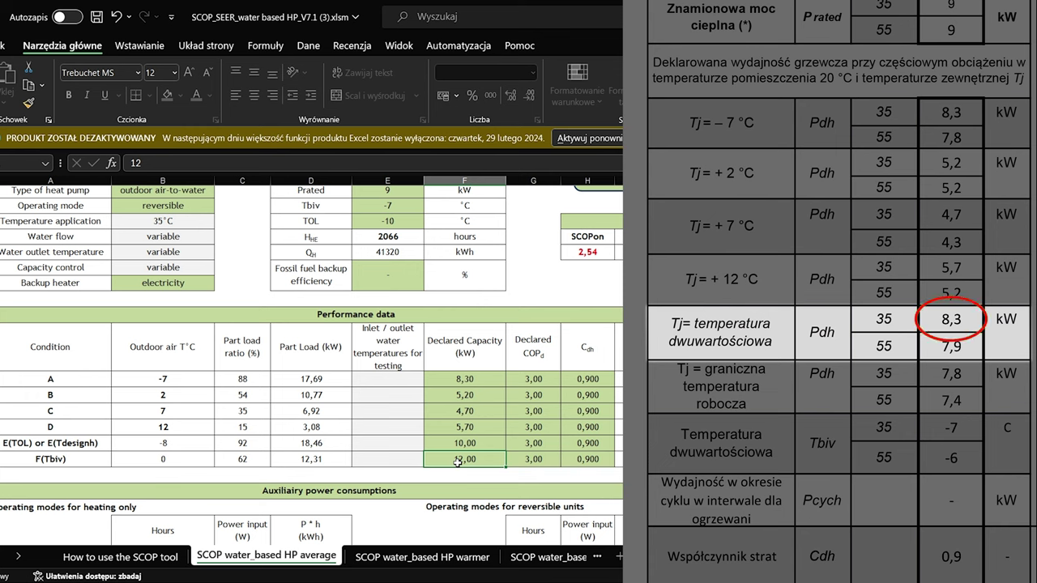
type("8,3")
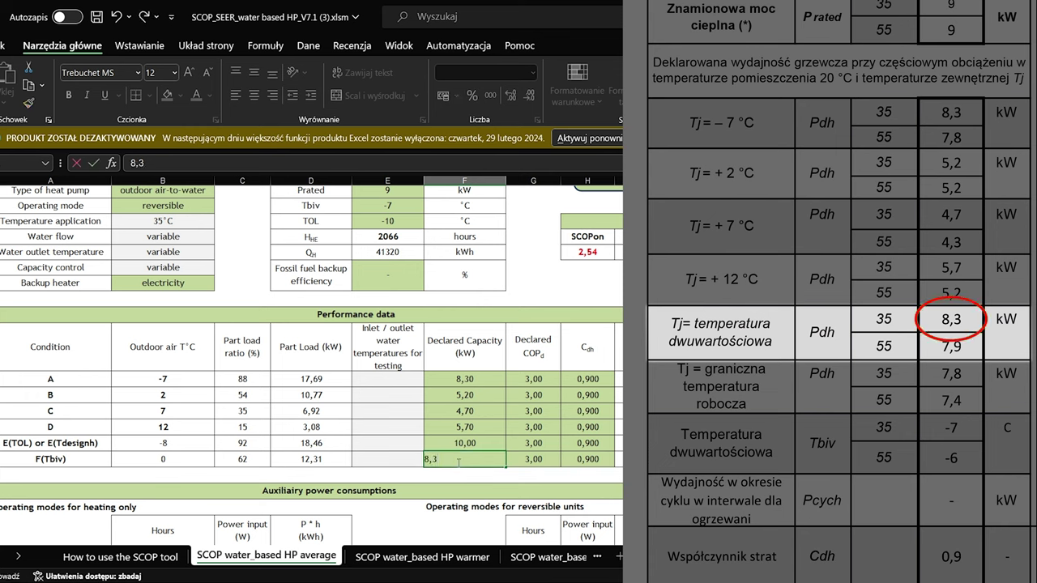
key("Up")
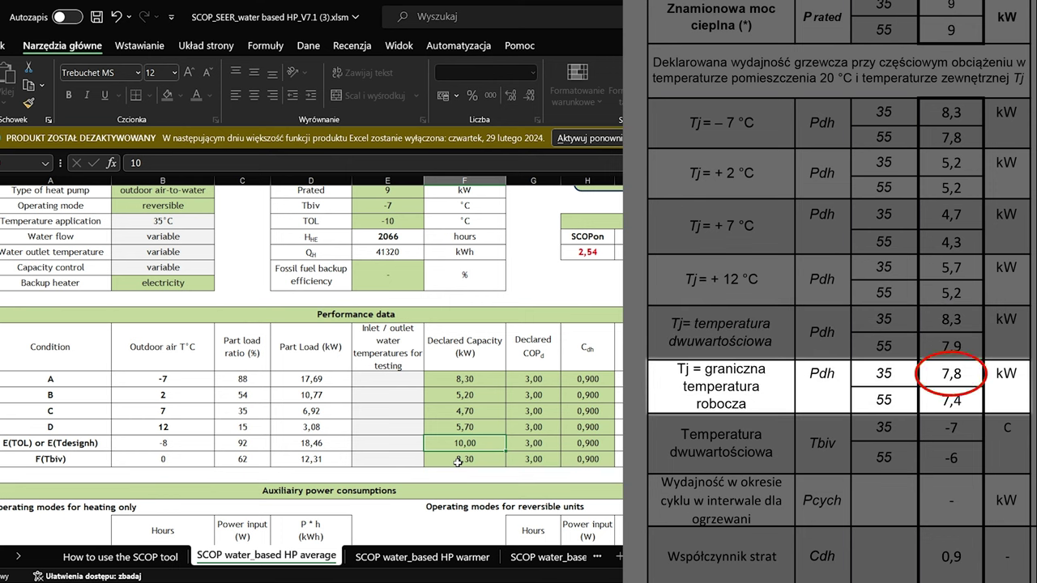
type("7,")
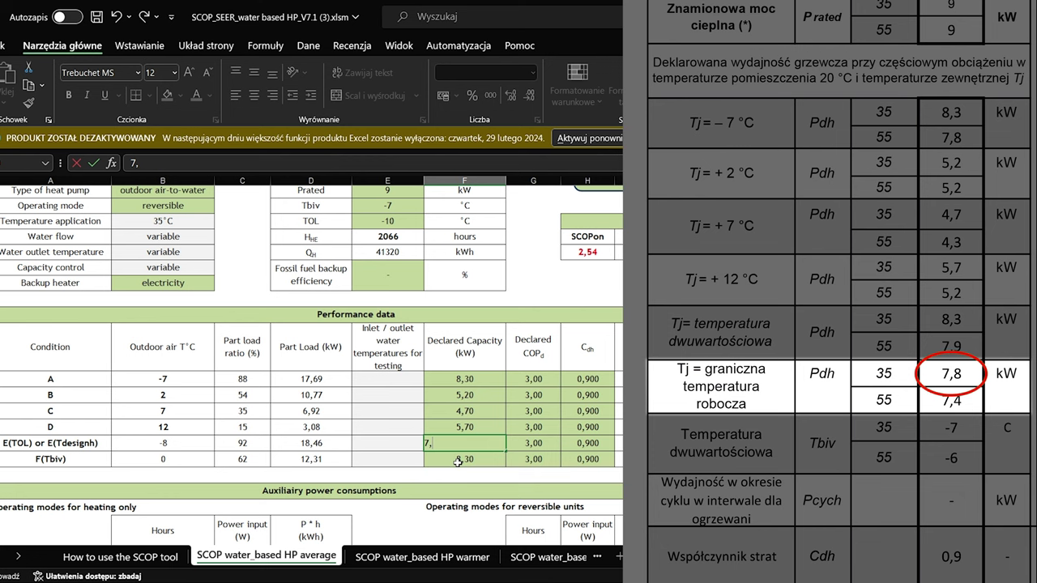
type("8")
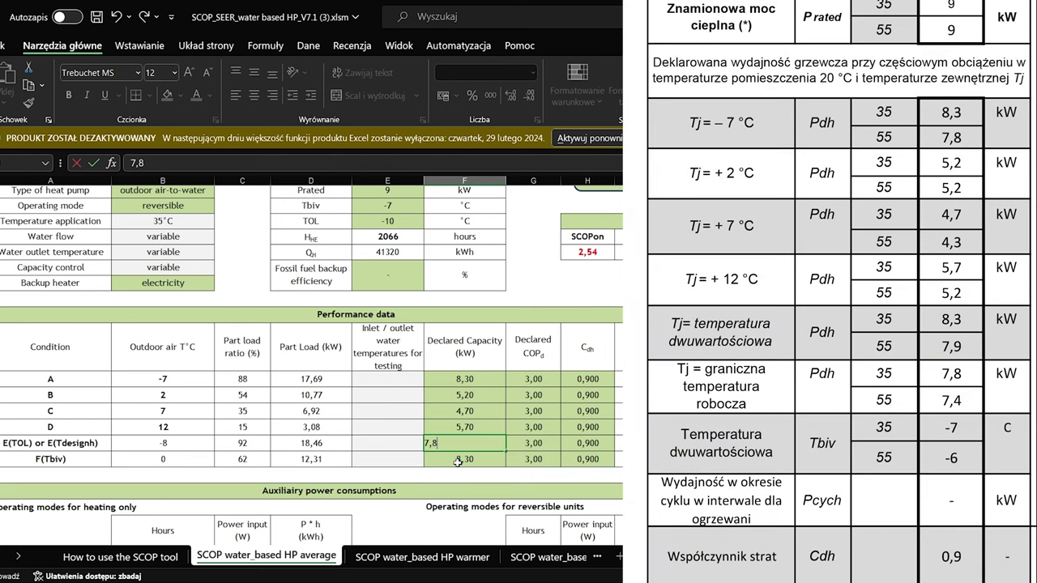
key("Return")
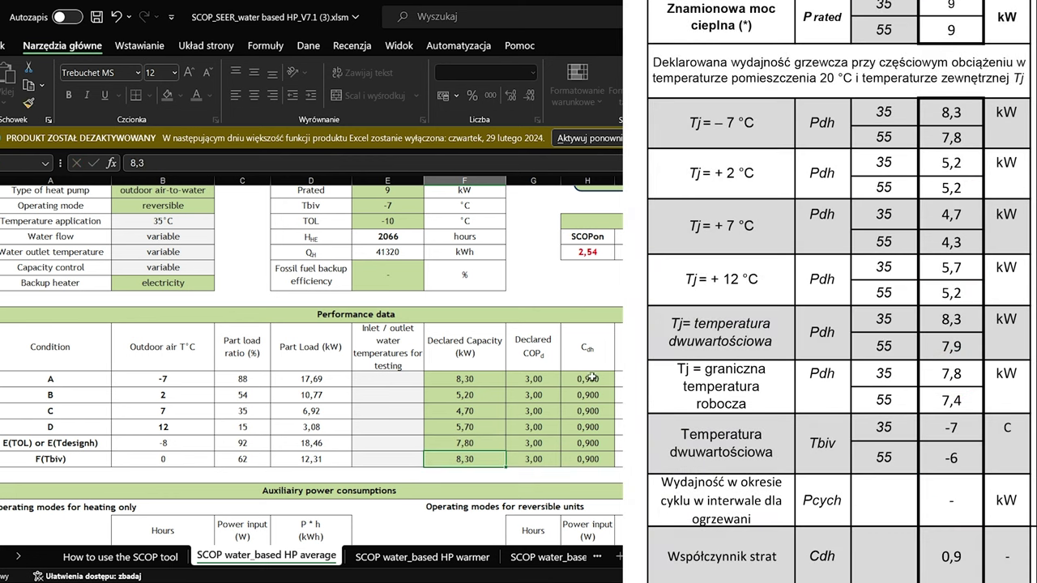
- Enter declared COPd values of 2,5 for condition A and 3,8 for condition B from the 35°C rows
left_click(539, 377)
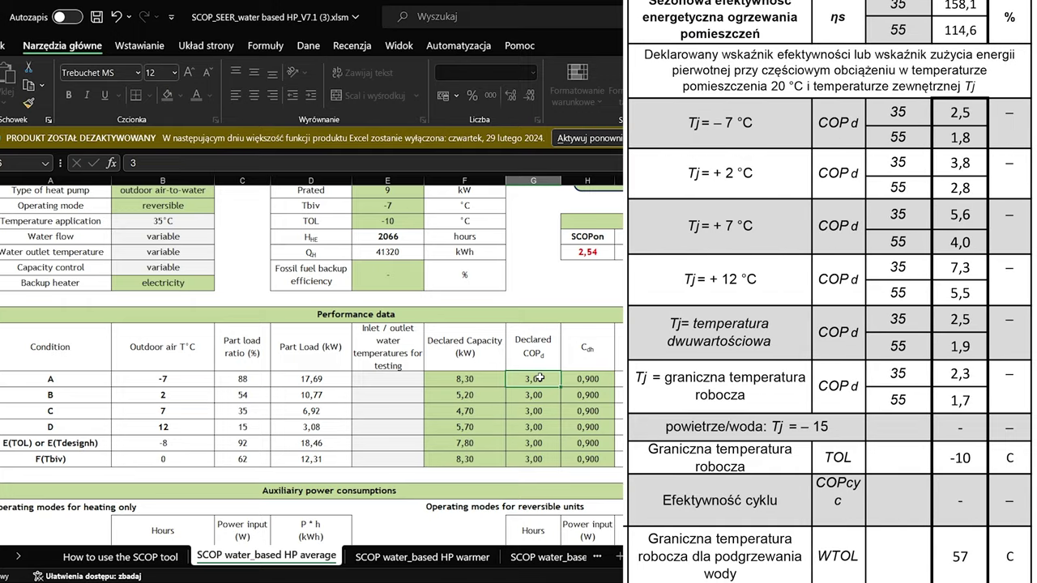
type("2")
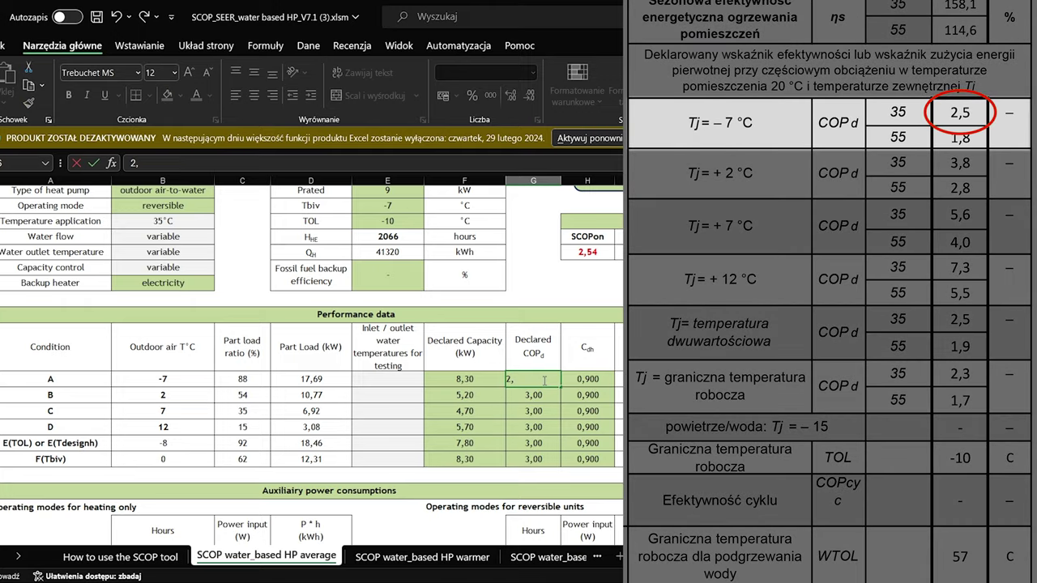
type(",5")
key("Return")
type("3")
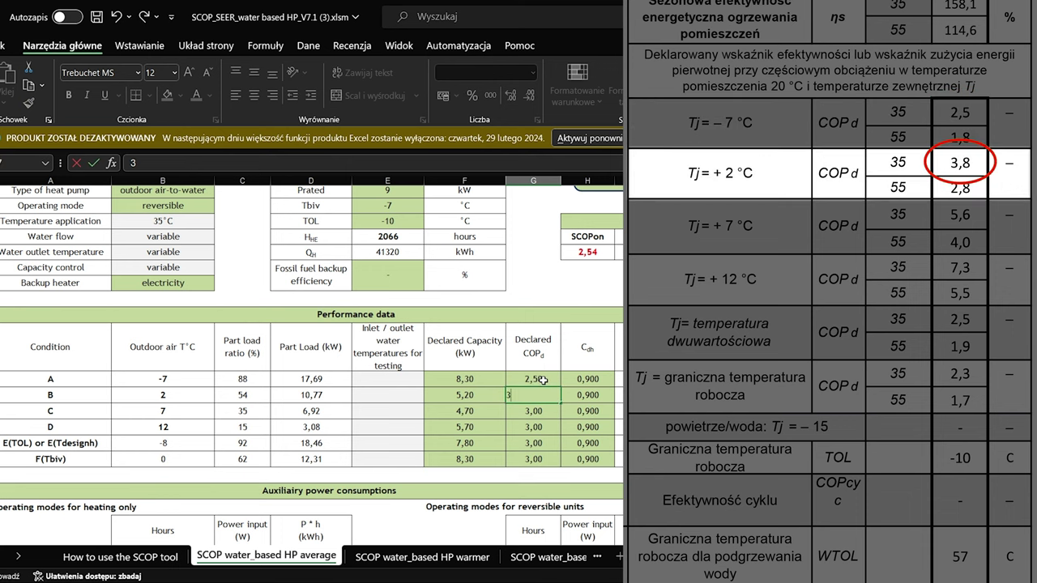
type(",8")
key("Return")
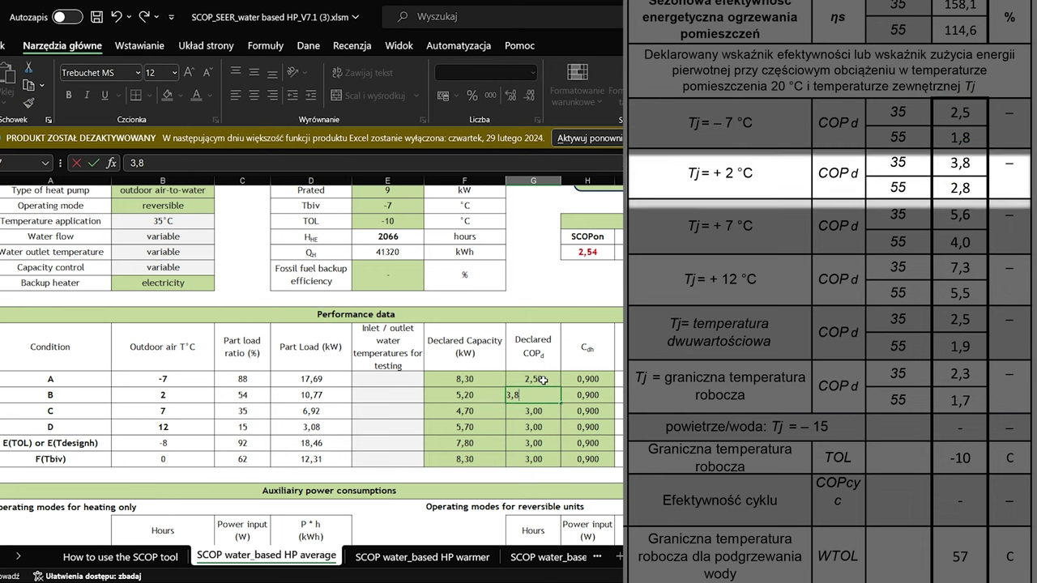
- Enter declared COPd values of 5,6 for condition C and 7,3 for condition D
type("5,6")
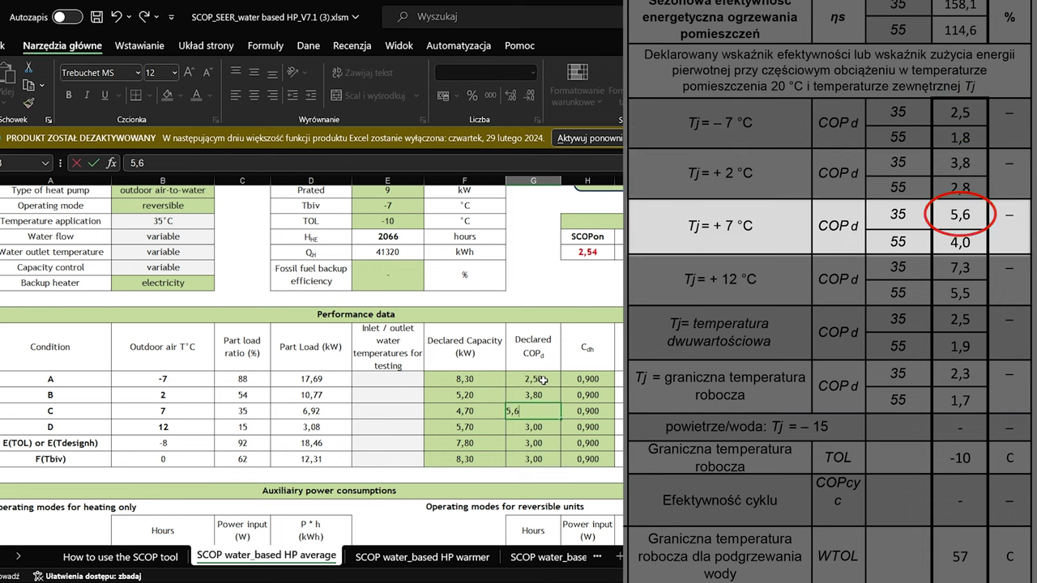
key("Return")
type("7,3")
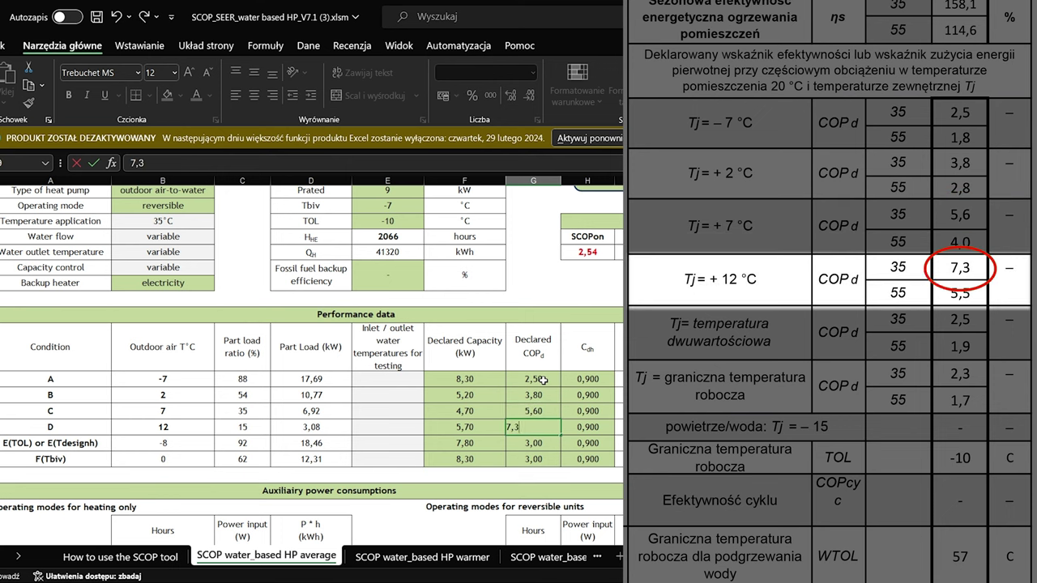
key("Return")
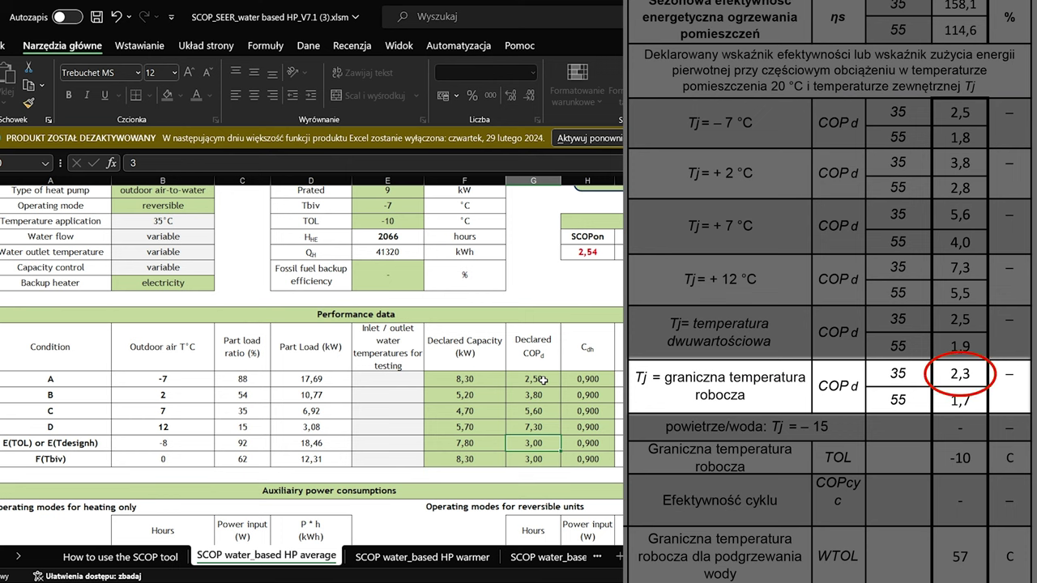
- Set the declared COPd to 2,3 for condition E(TOL) and 2,5 for condition F(Tbiv)
type("2,3")
key("Return")
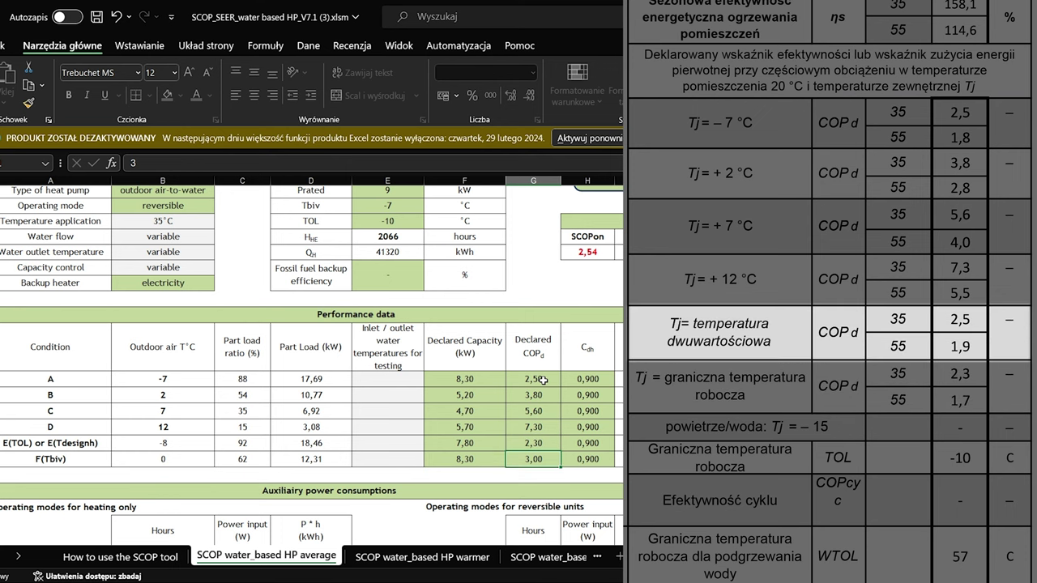
type("2,5")
key("Return")
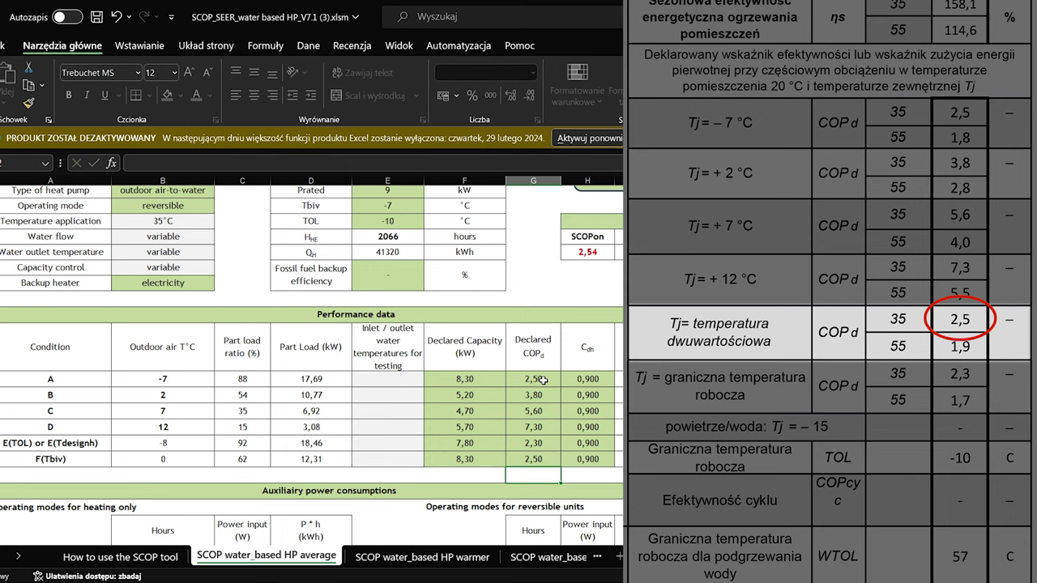
- Clear all four power input values under the heating-only operating modes in the auxiliary power consumptions
scroll(560, 275, "down", 3)
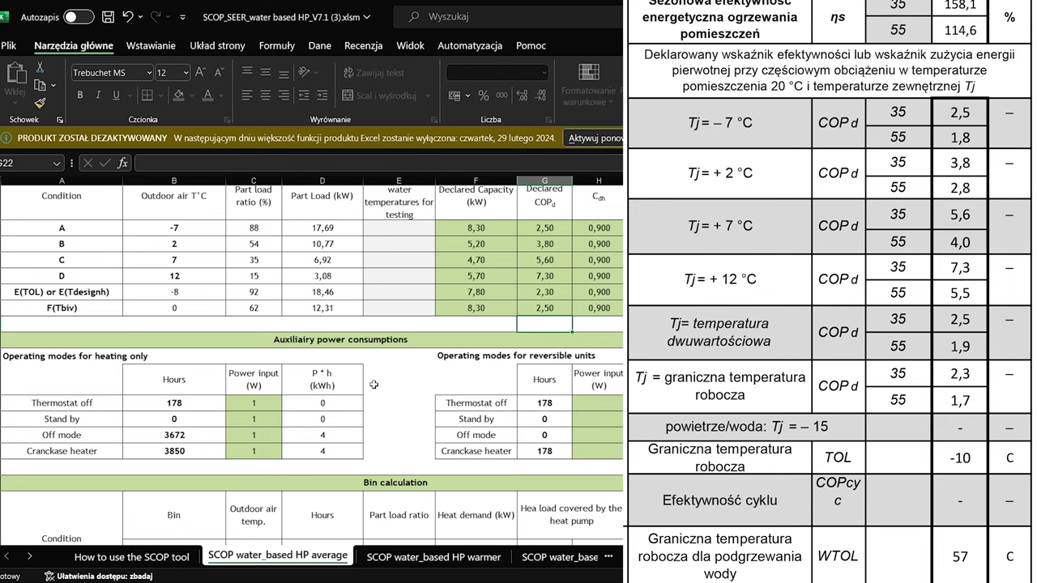
left_click(258, 403)
key("BackSpace")
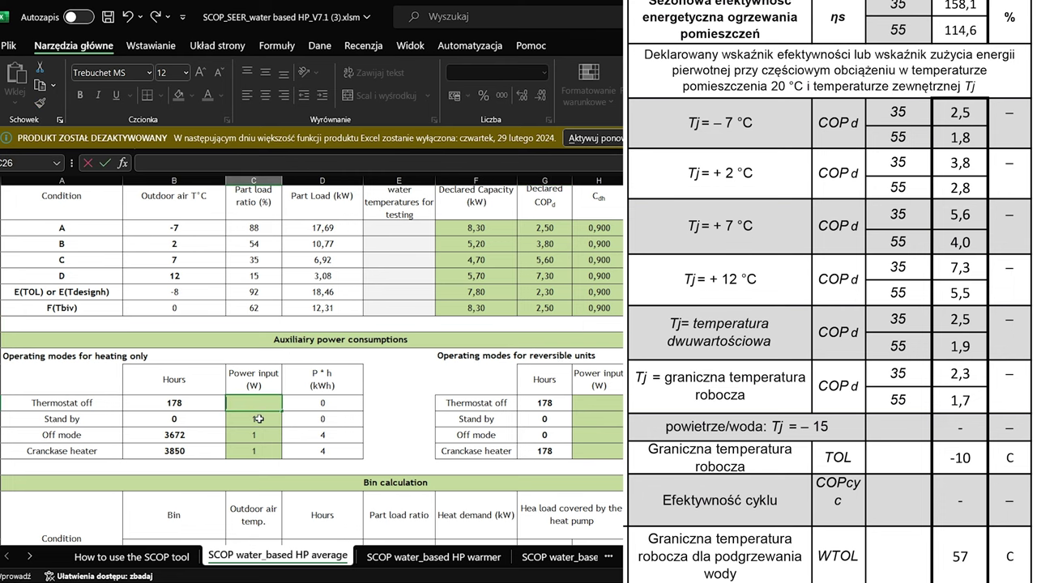
key("Return")
key("BackSpace")
key("Return")
key("BackSpace")
key("Return")
key("BackSpace")
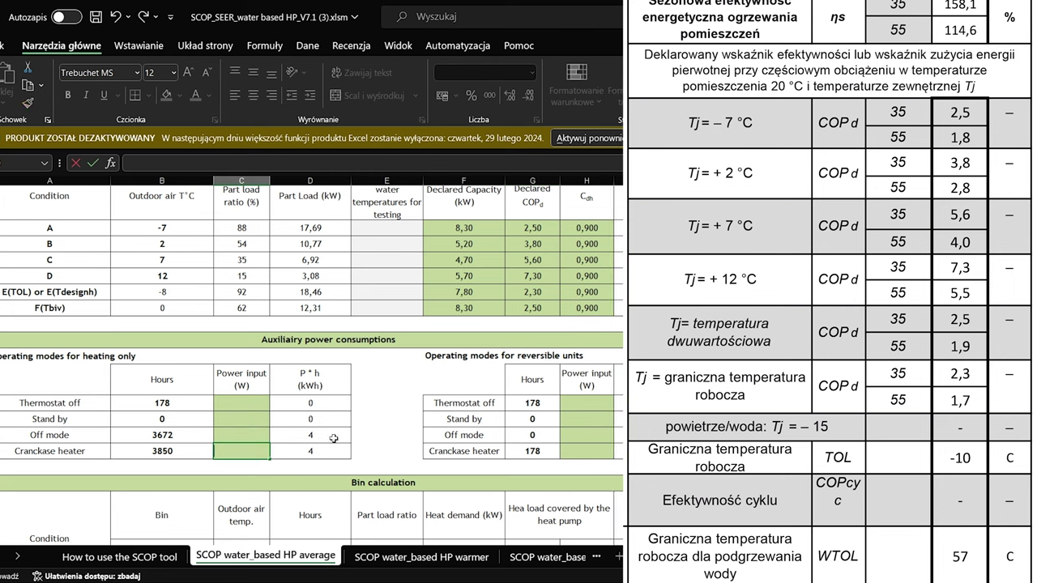
- Enter reversible-unit power inputs of 14 W for thermostat off, stand by and off mode, and 0 W for the crankcase heater
left_click(599, 405)
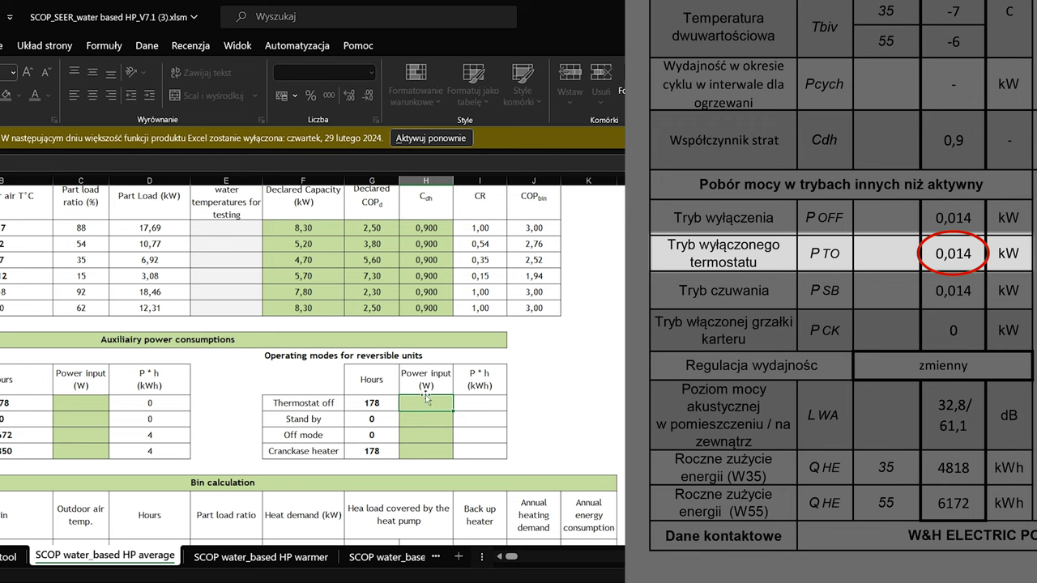
key("Down")
type("14")
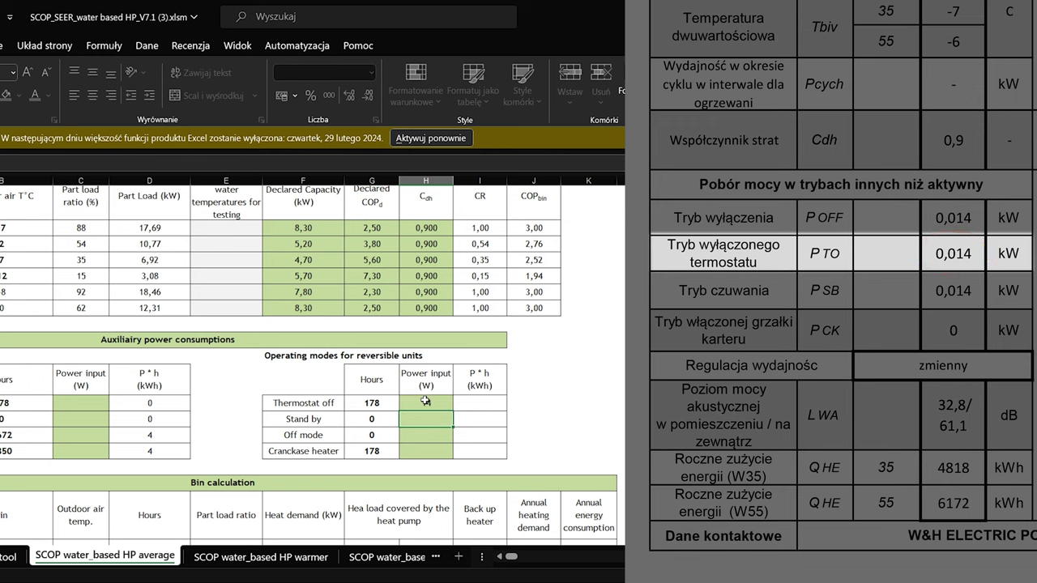
key("Return")
type("14")
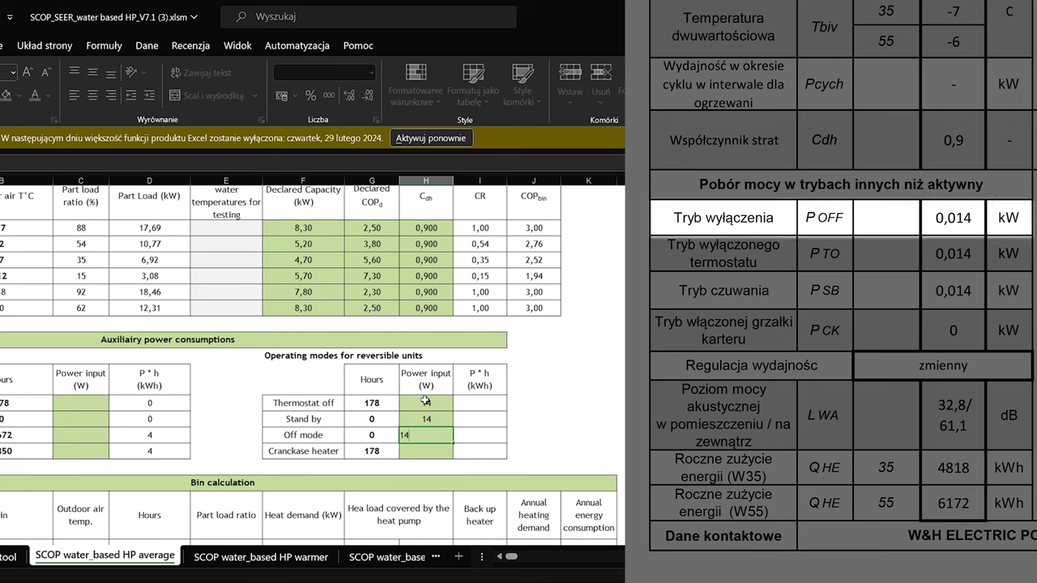
key("Return")
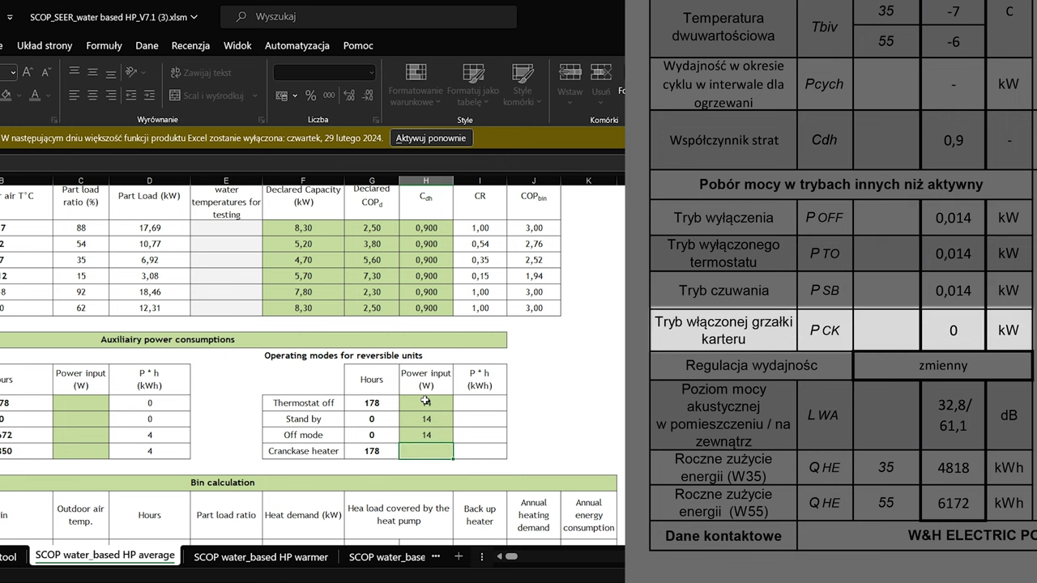
key("Return")
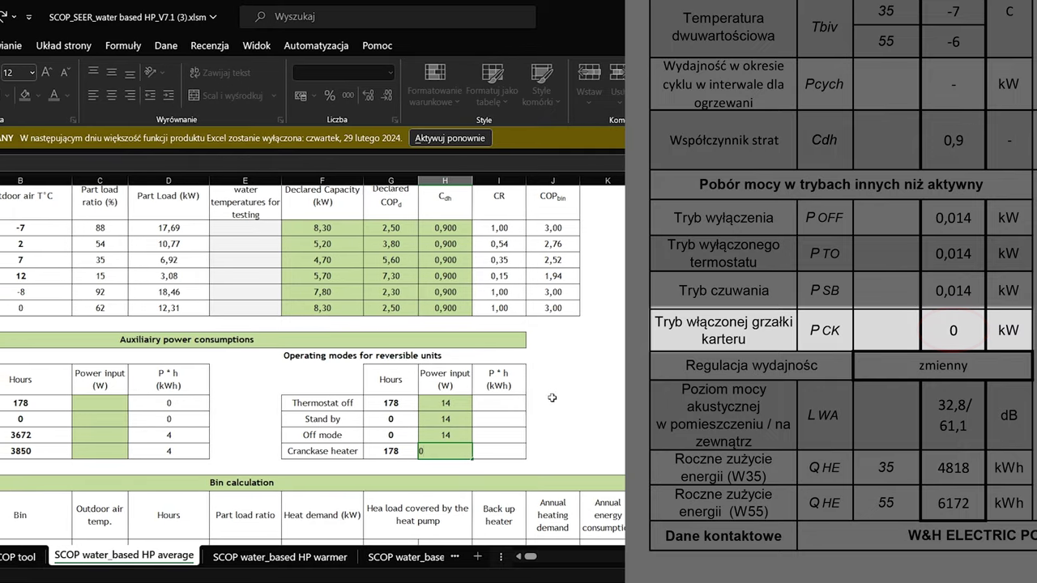
- Calculate the energy efficiency for the average climate from the entered data
scroll(687, 373, "up", 3)
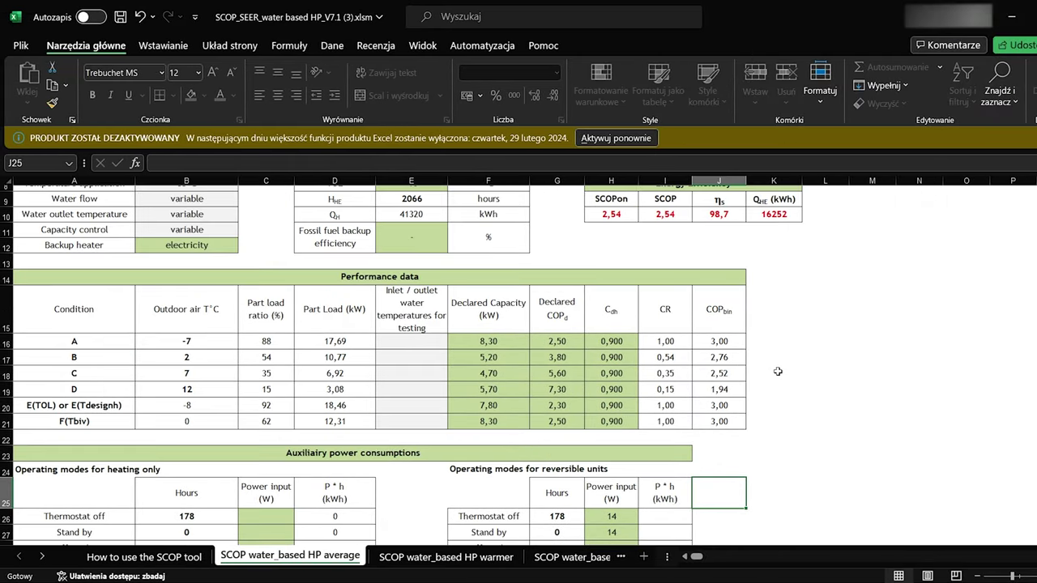
scroll(769, 371, "up", 3)
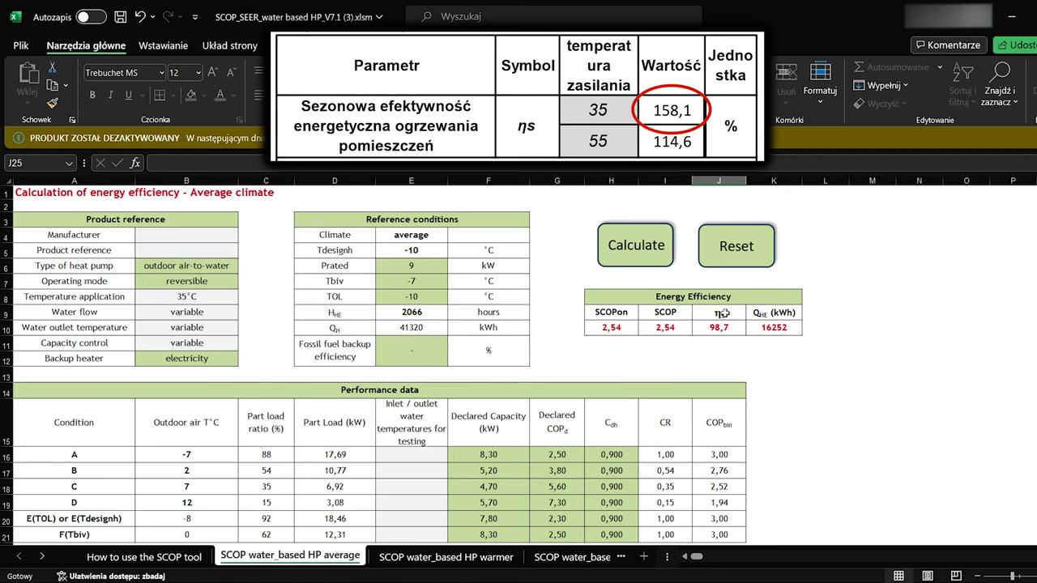
left_click(637, 252)
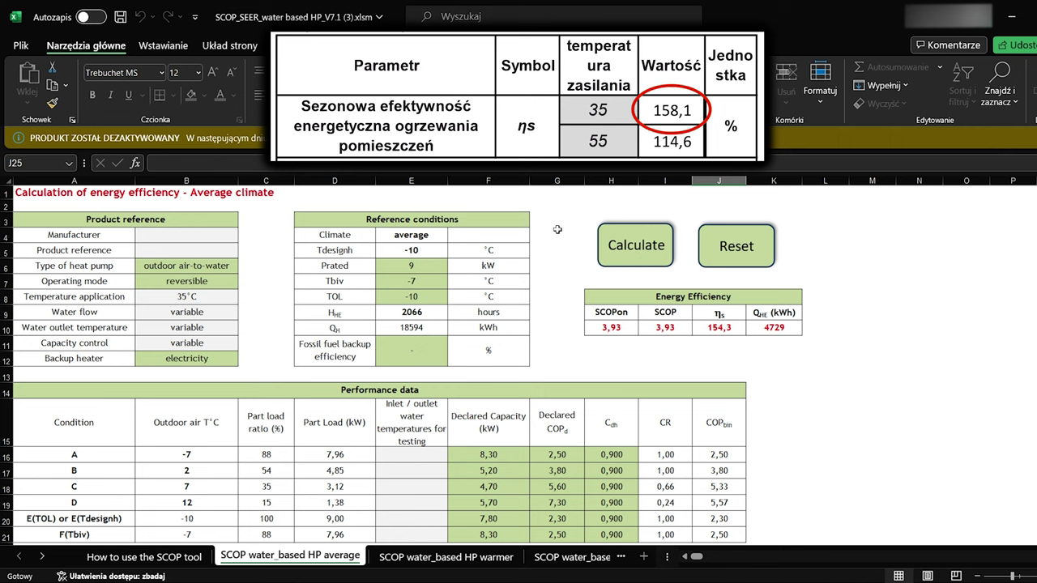
- Examine the CR and Cdh values for conditions A, B, E(TOL) and F(Tbiv) in the performance data
scroll(569, 252, "down", 4)
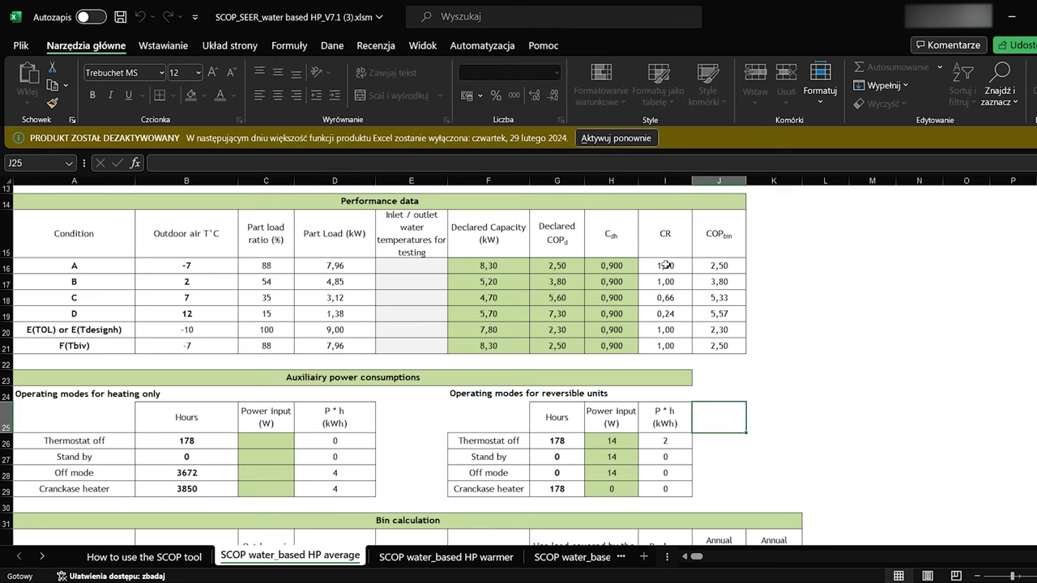
left_click(679, 266)
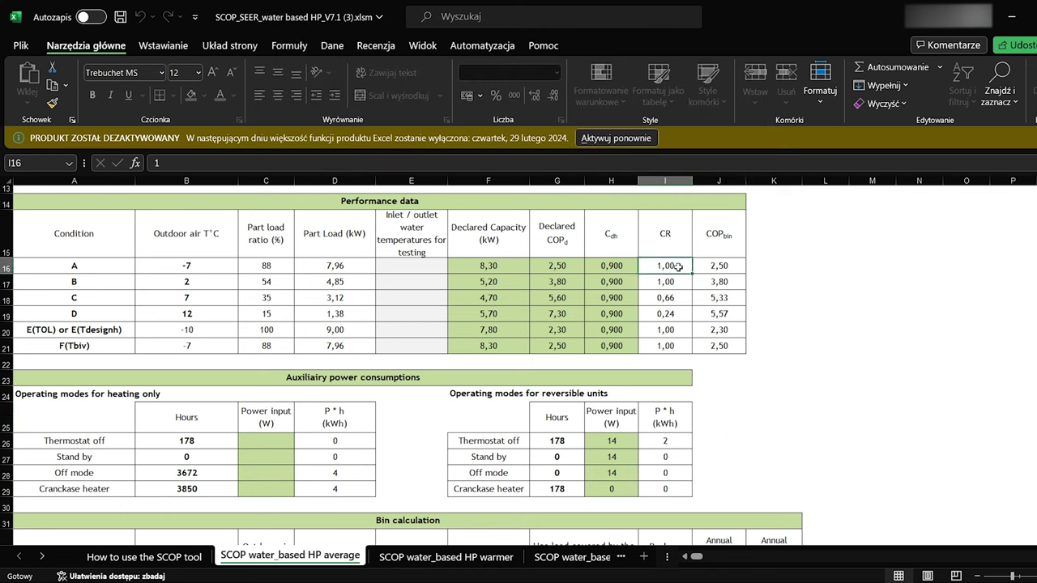
left_click(678, 285)
left_click(680, 333)
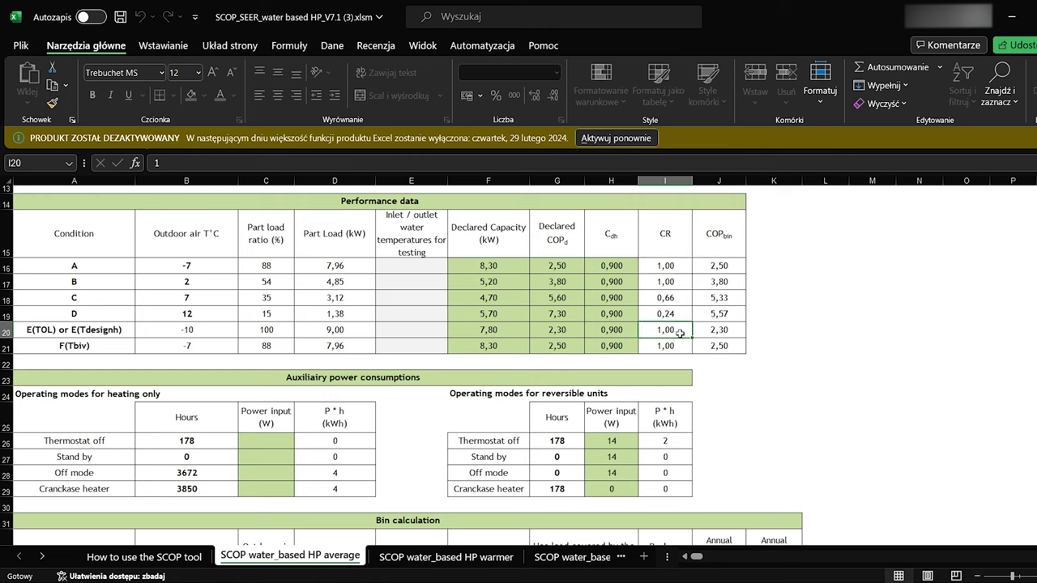
left_click(678, 347)
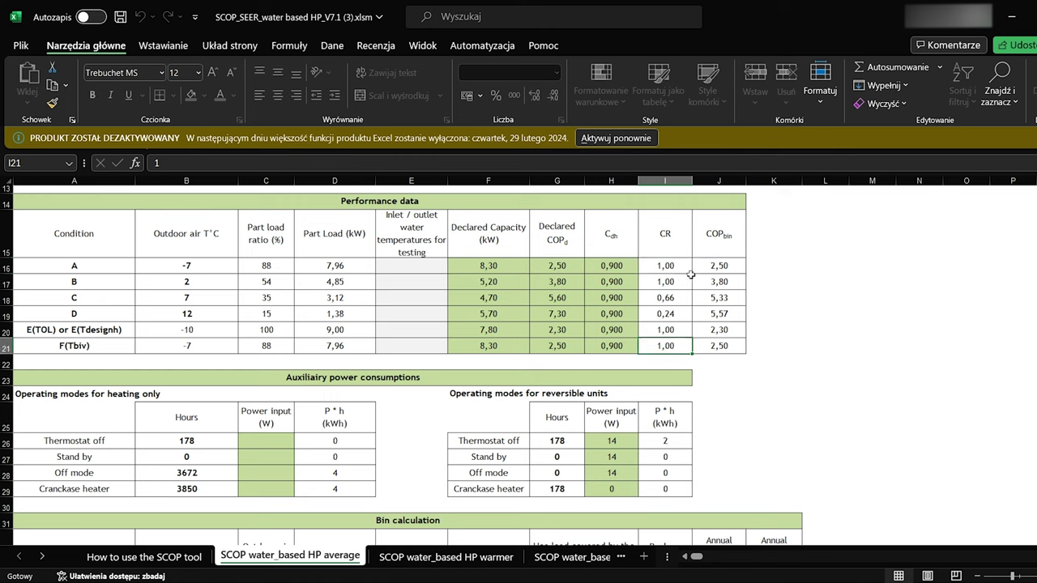
left_click(627, 272)
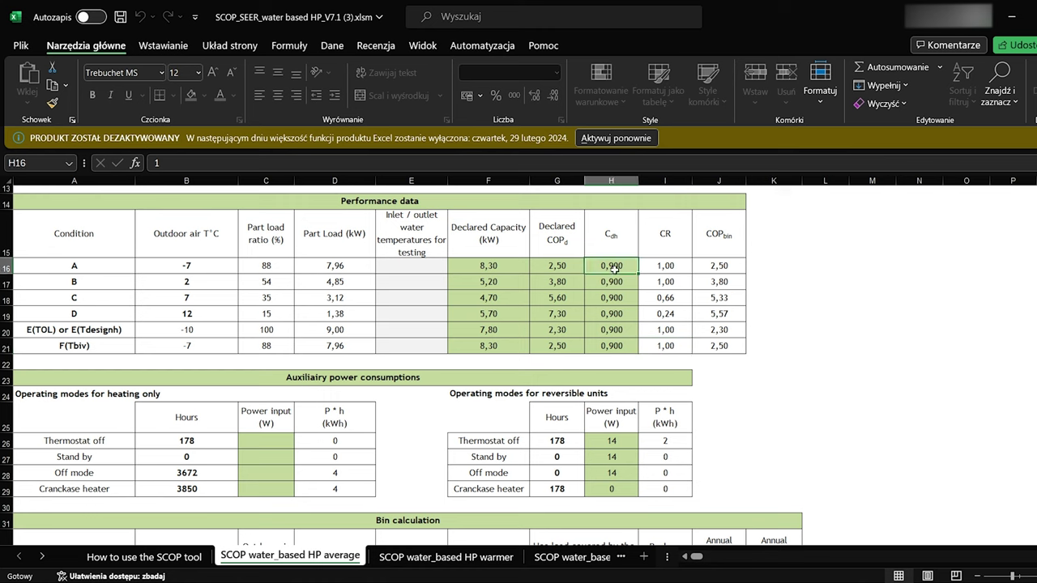
left_click(615, 283)
left_click(605, 332)
left_click(607, 345)
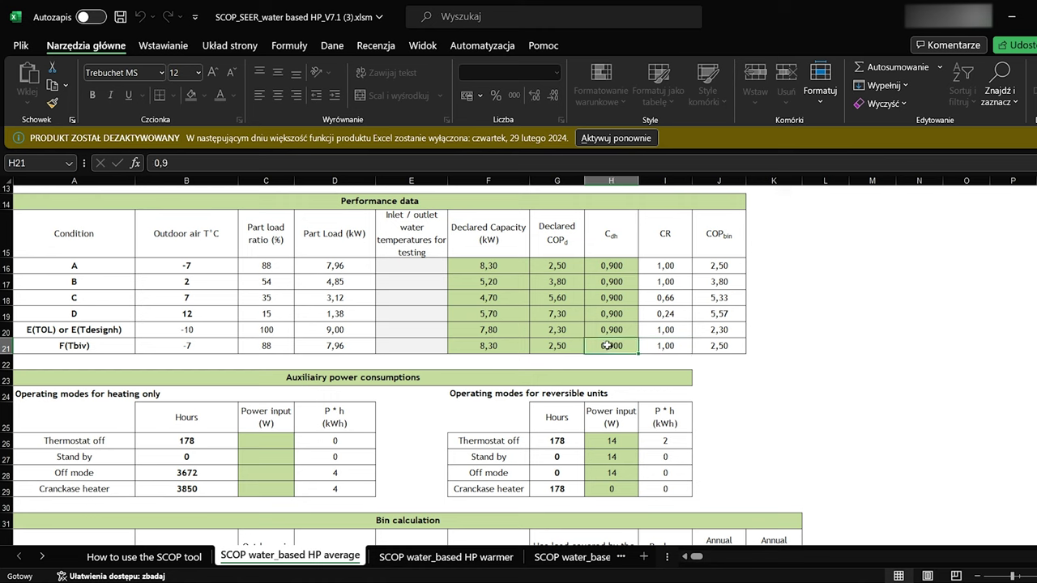